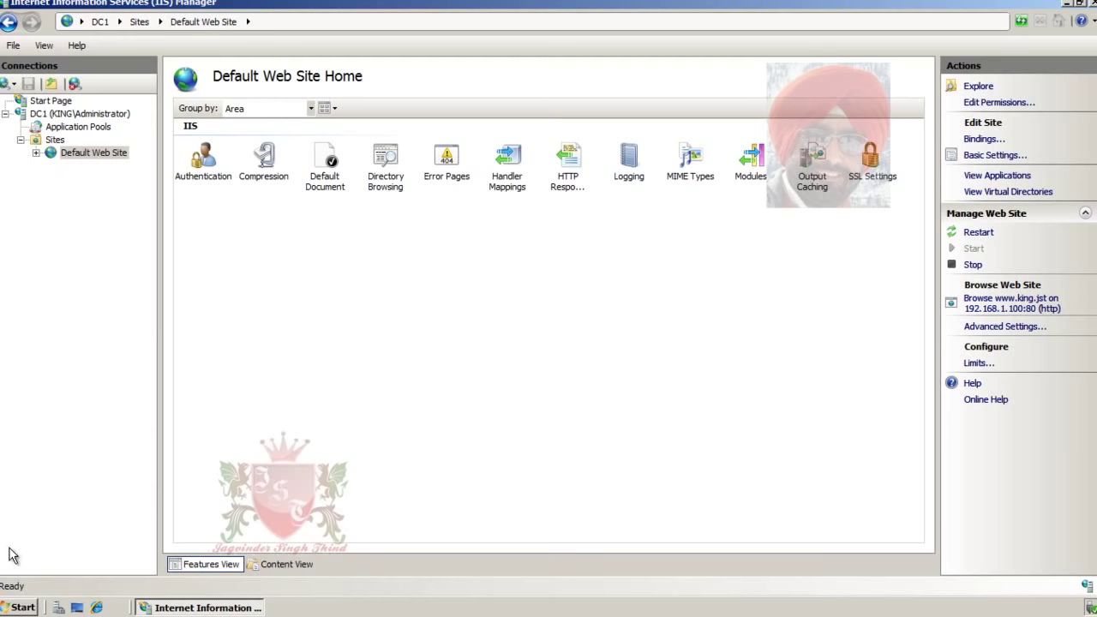
Open Notepad and write the text "Welcome to King Jst Website" in a new document.
click(21, 607)
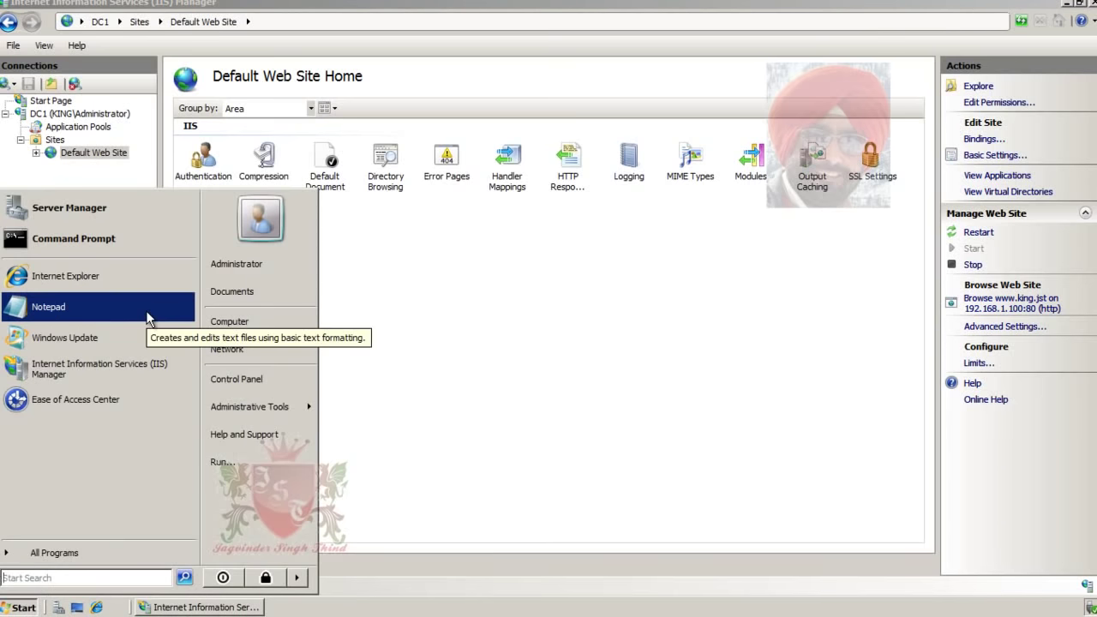
click(147, 317)
drag(580, 51, 670, 94)
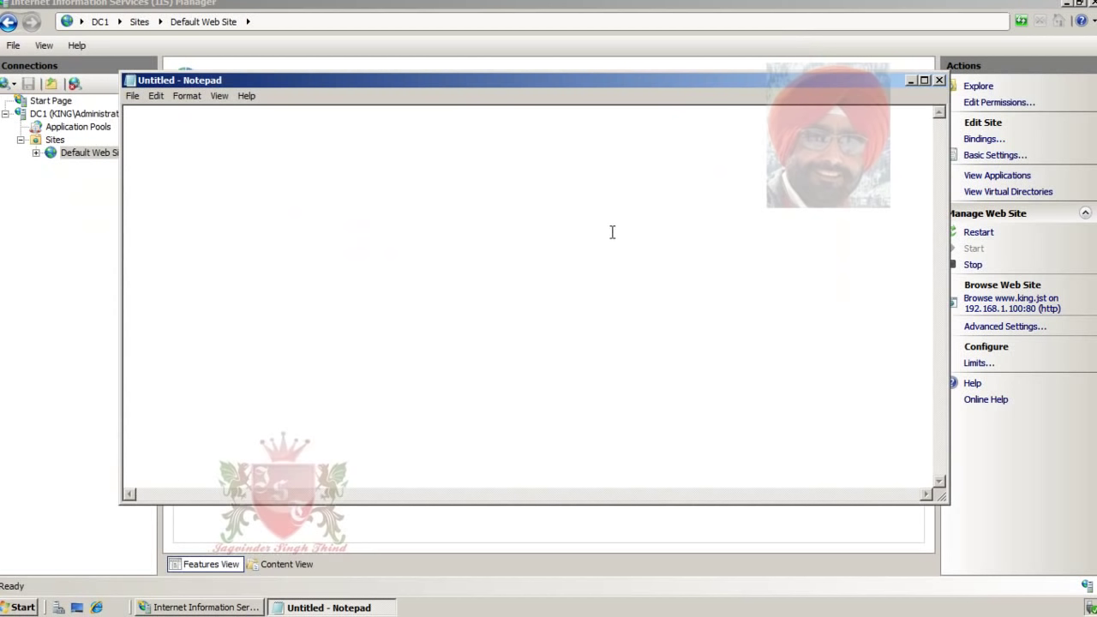
text(Welcome to )
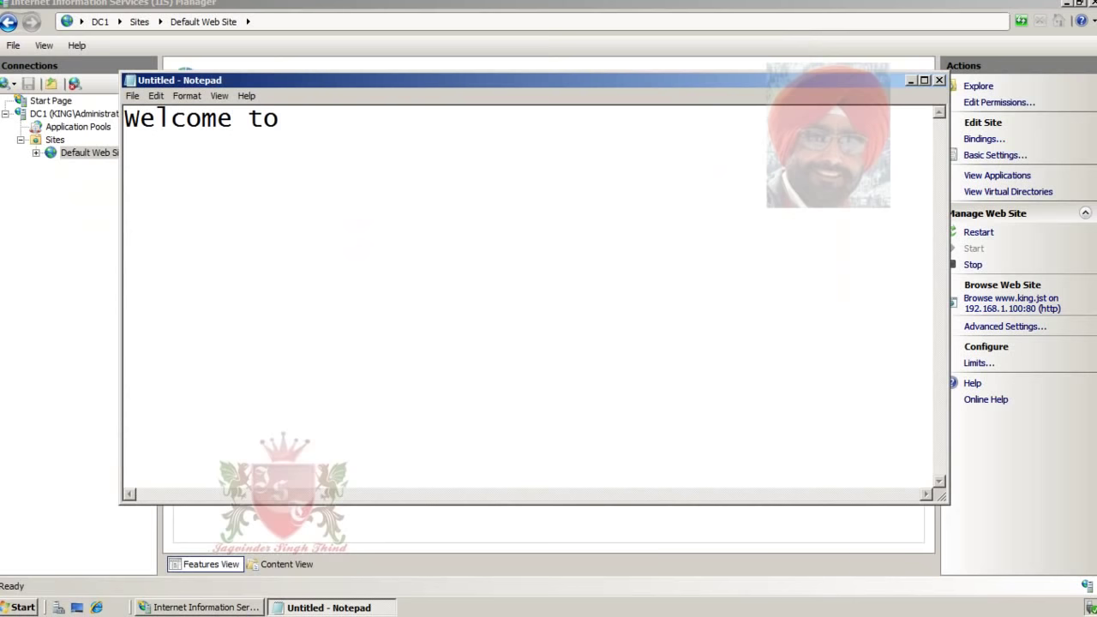
text(King Jst)
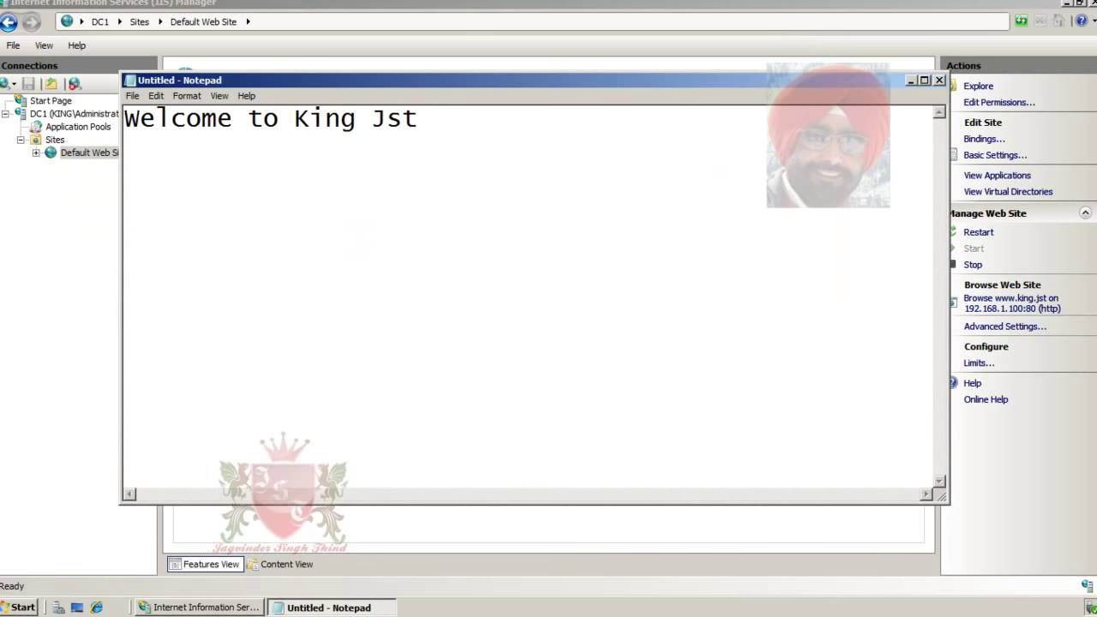
text( Website)
Start saving the document under a new name and choose C:\inetpub\wwwroot as the destination folder.
click(133, 96)
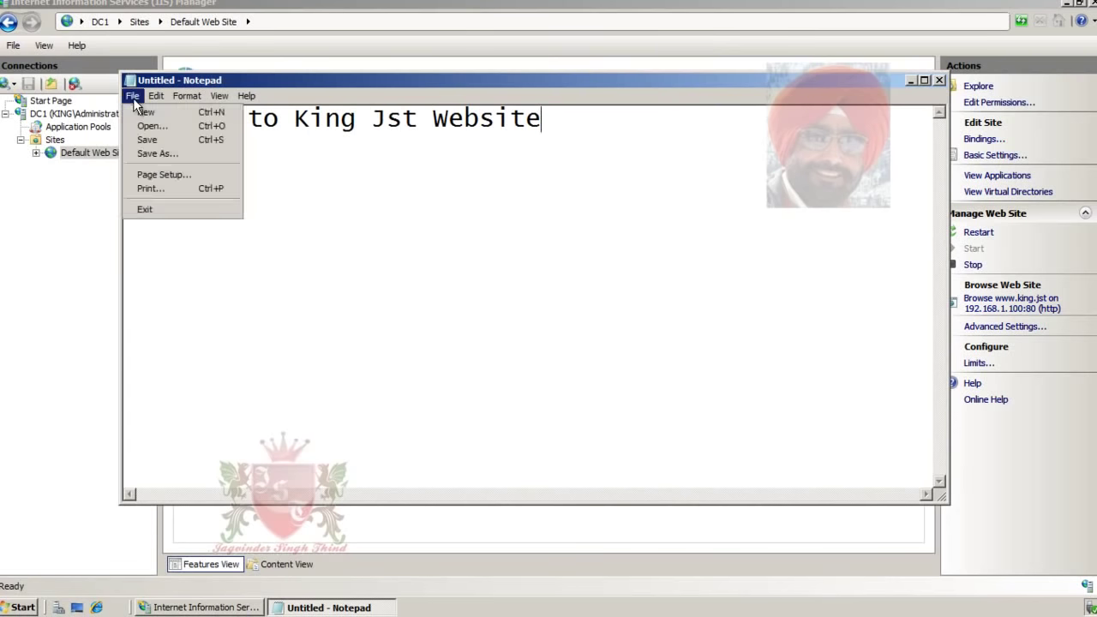
click(158, 154)
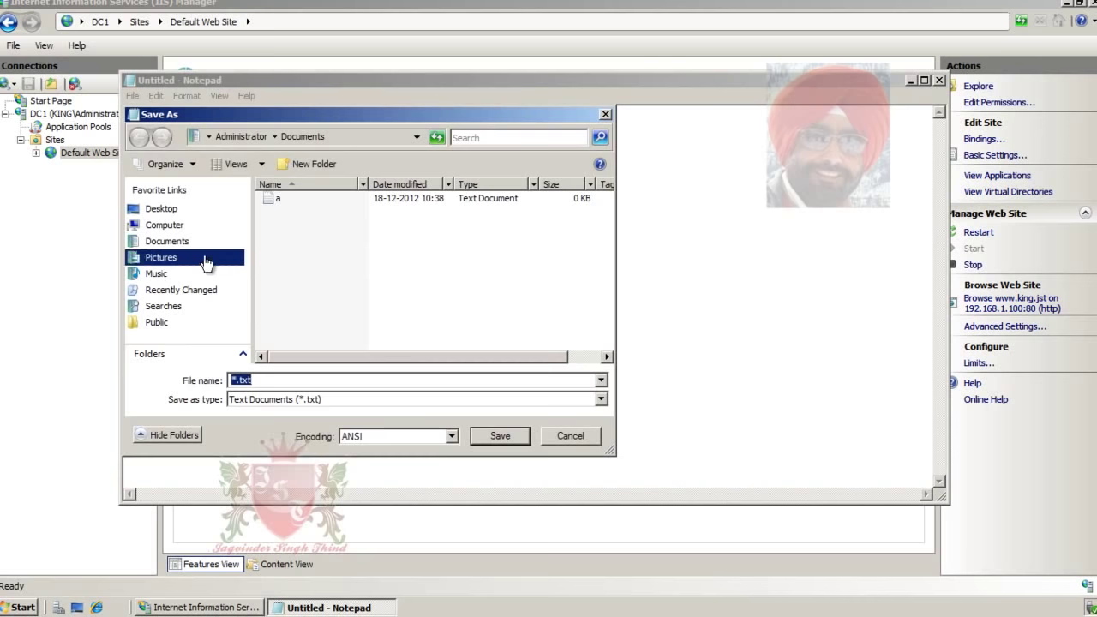
click(187, 228)
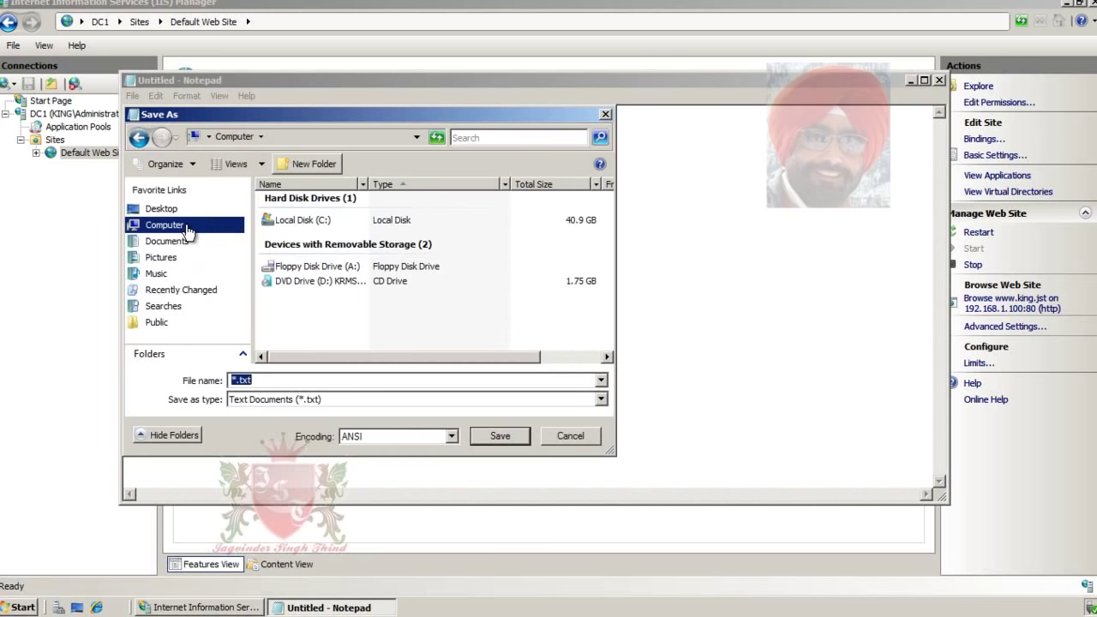
double_click(303, 221)
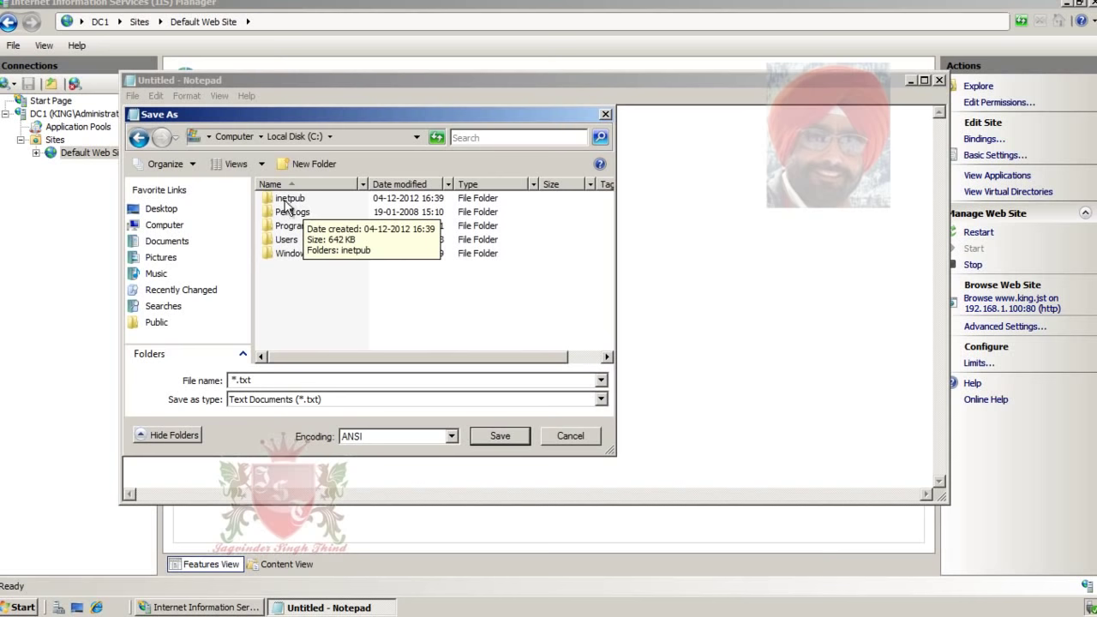
click(303, 202)
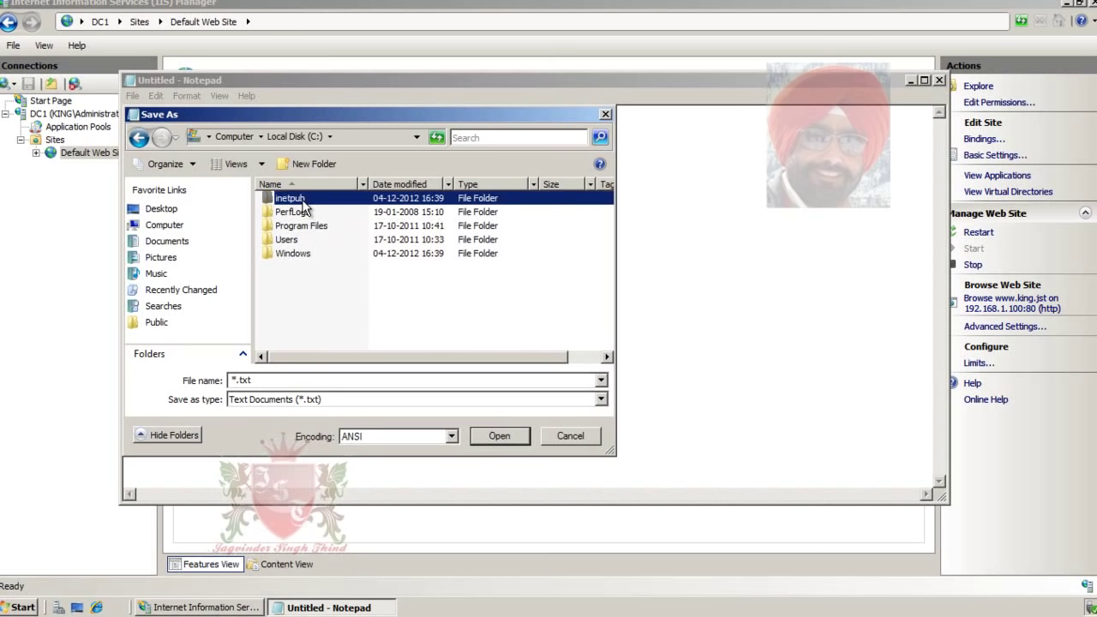
double_click(303, 204)
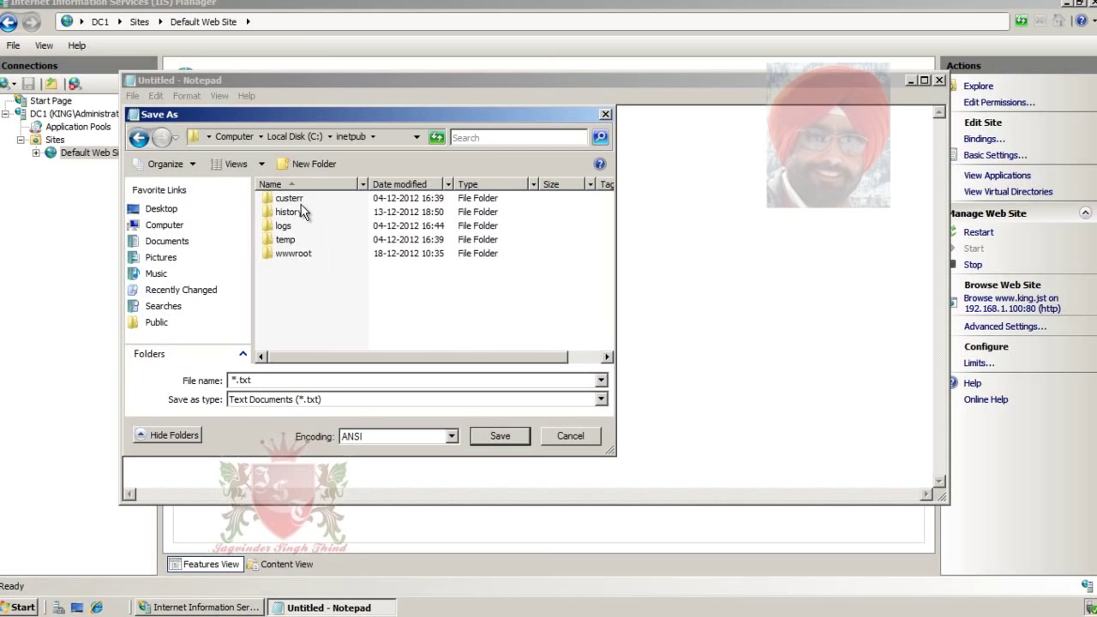
double_click(304, 254)
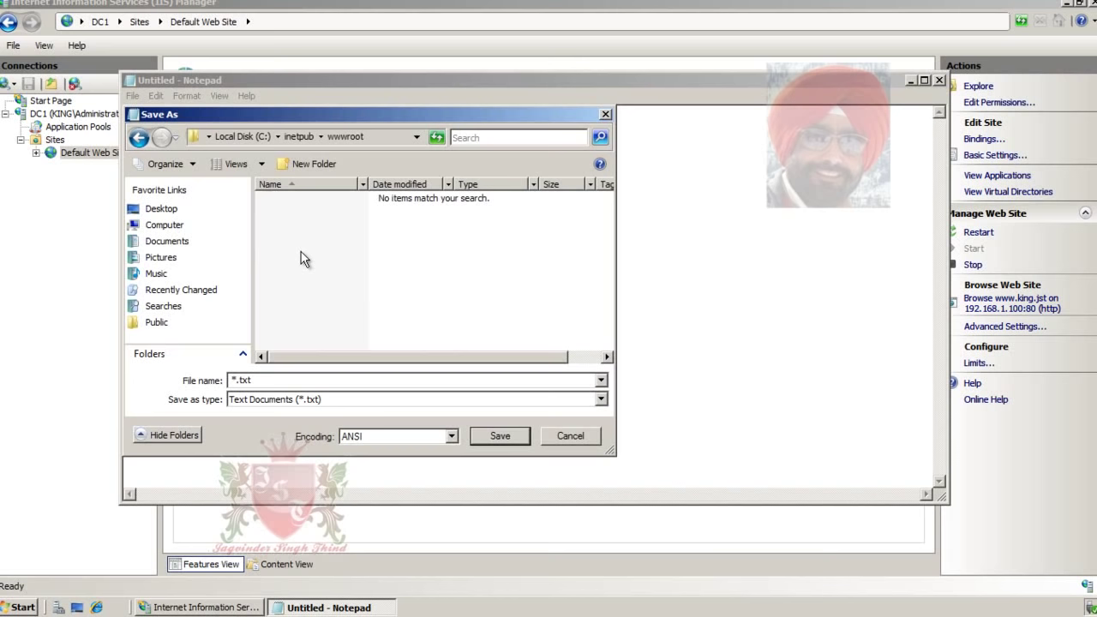
Save the document as jst.html with the All Files type and close Notepad.
click(401, 397)
click(342, 426)
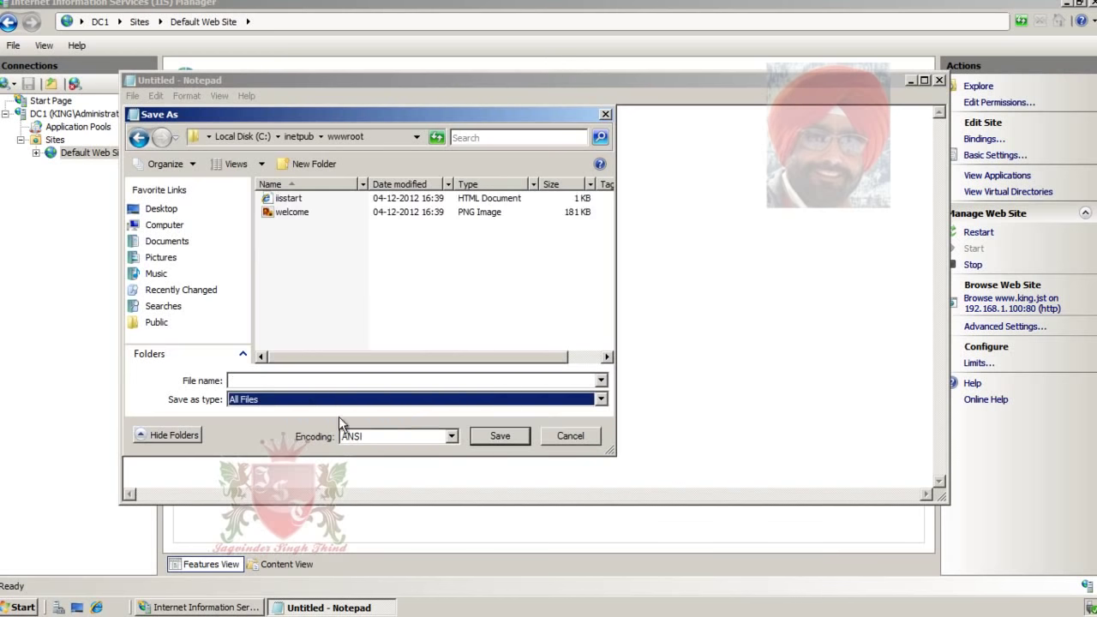
click(301, 380)
text(j)
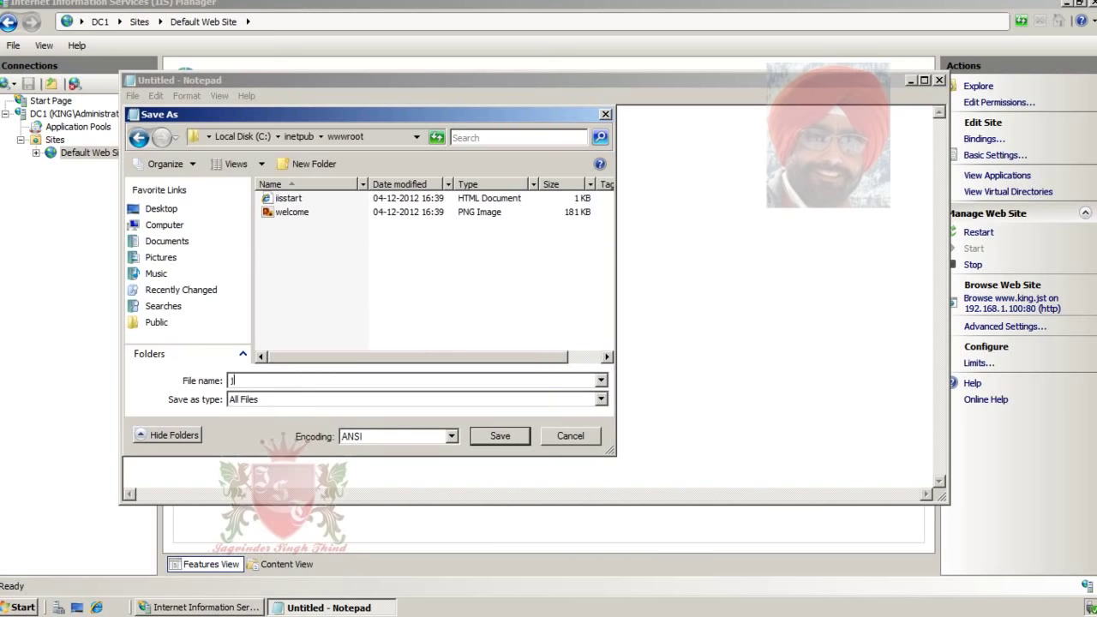
text(st.html)
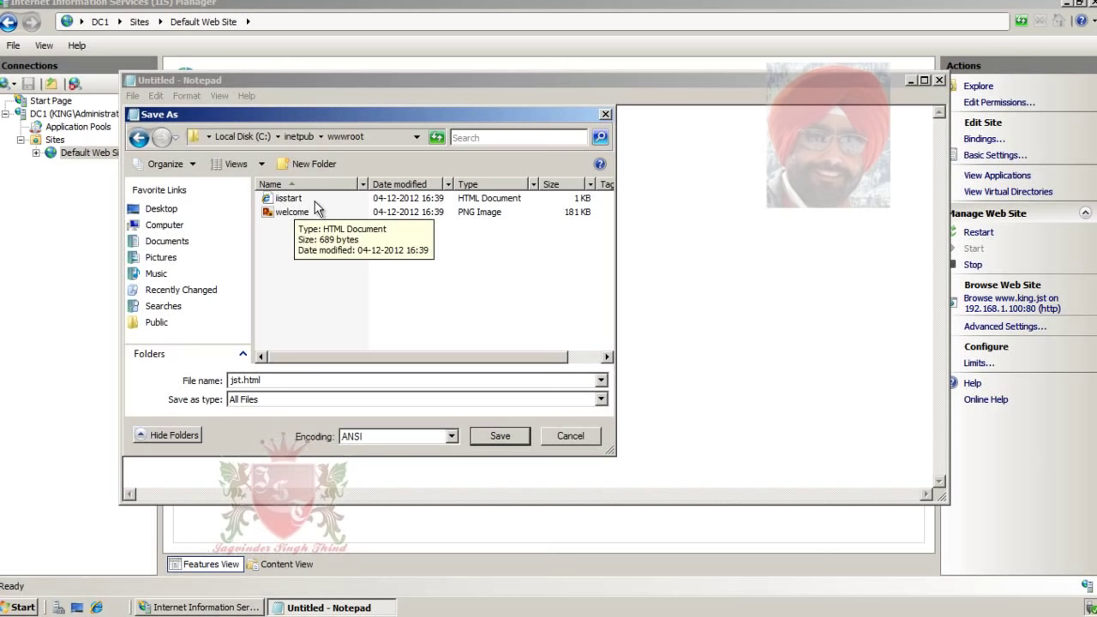
click(507, 435)
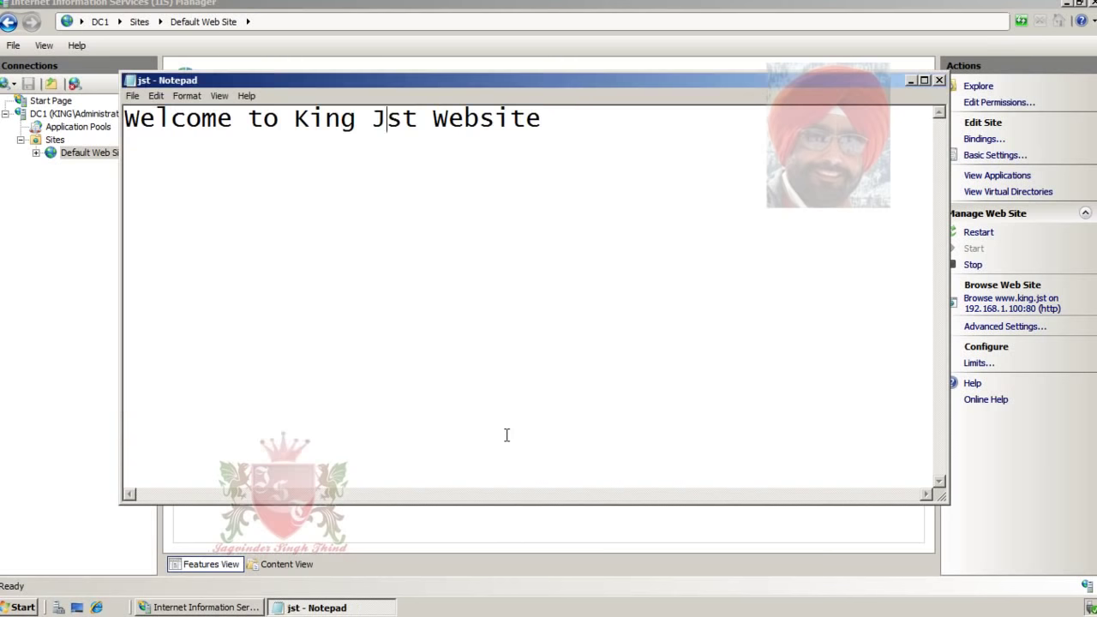
click(939, 79)
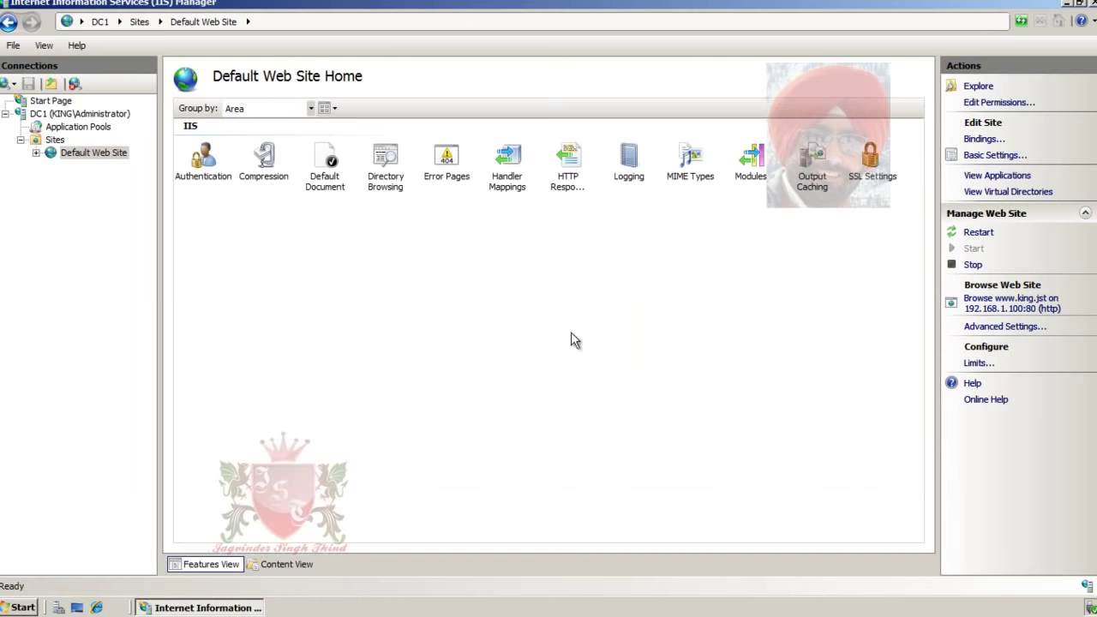
Open jst.html from C:\inetpub\wwwroot in the browser to check the page, and close the browser and folder windows.
click(7, 608)
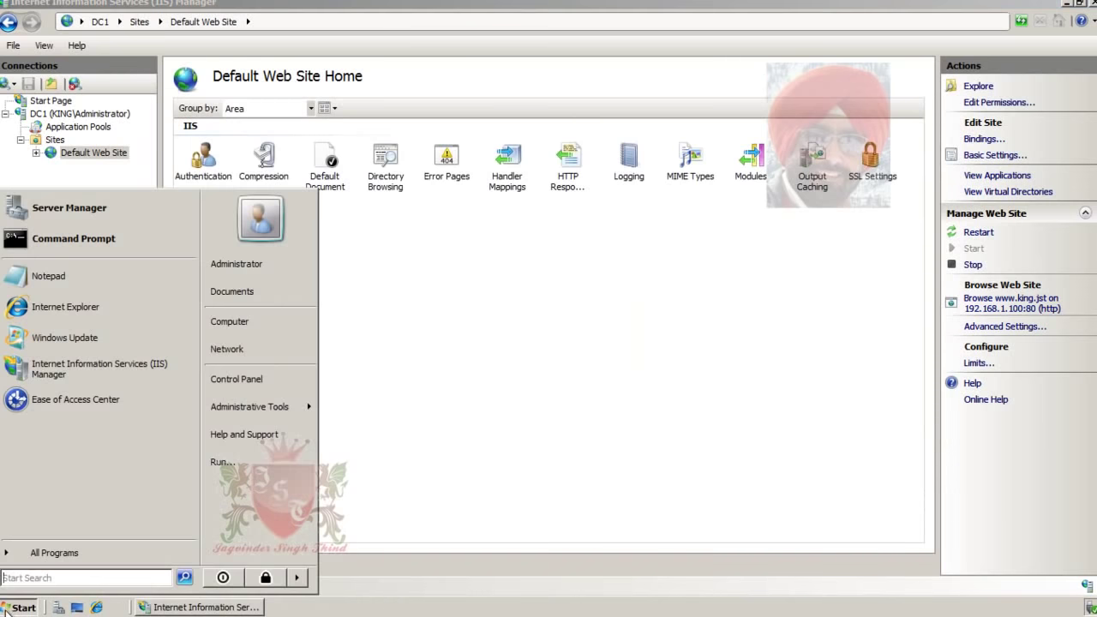
click(250, 330)
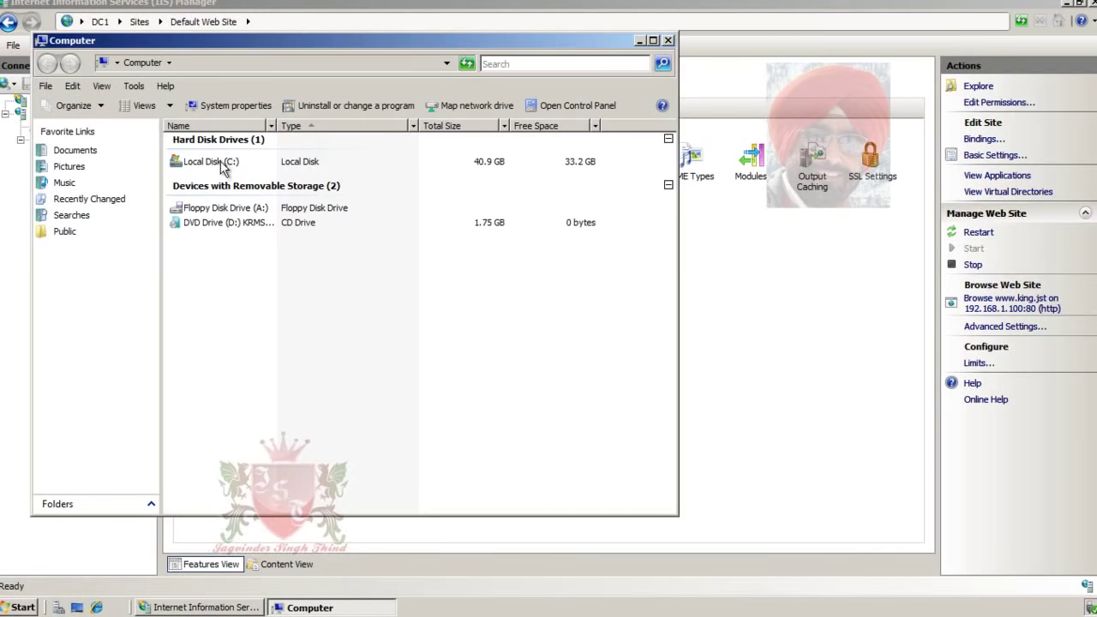
double_click(224, 165)
double_click(199, 140)
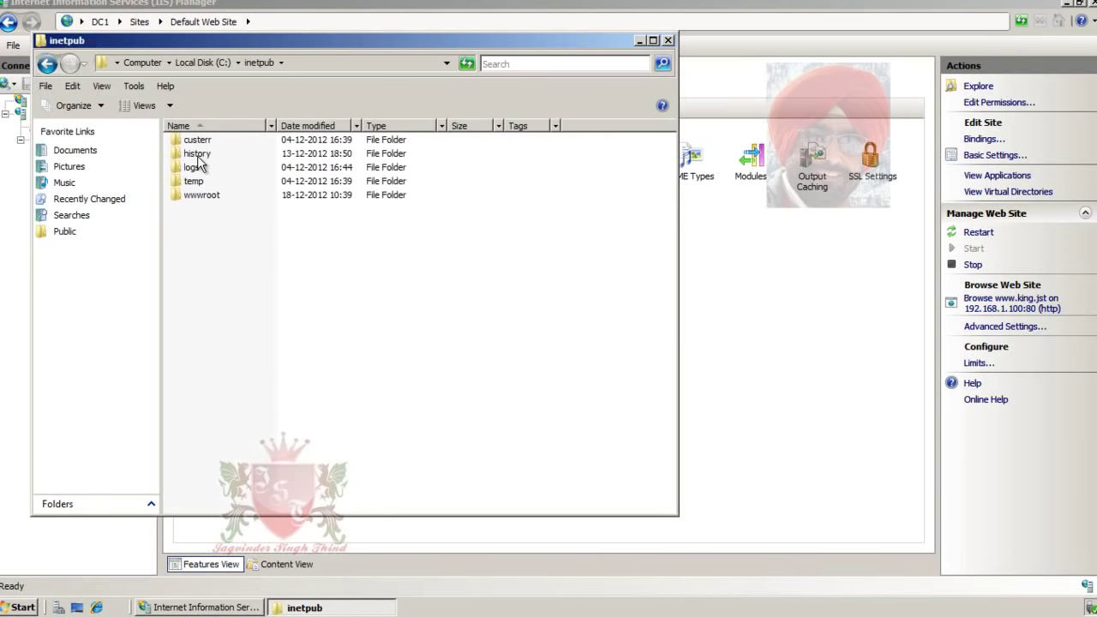
double_click(201, 193)
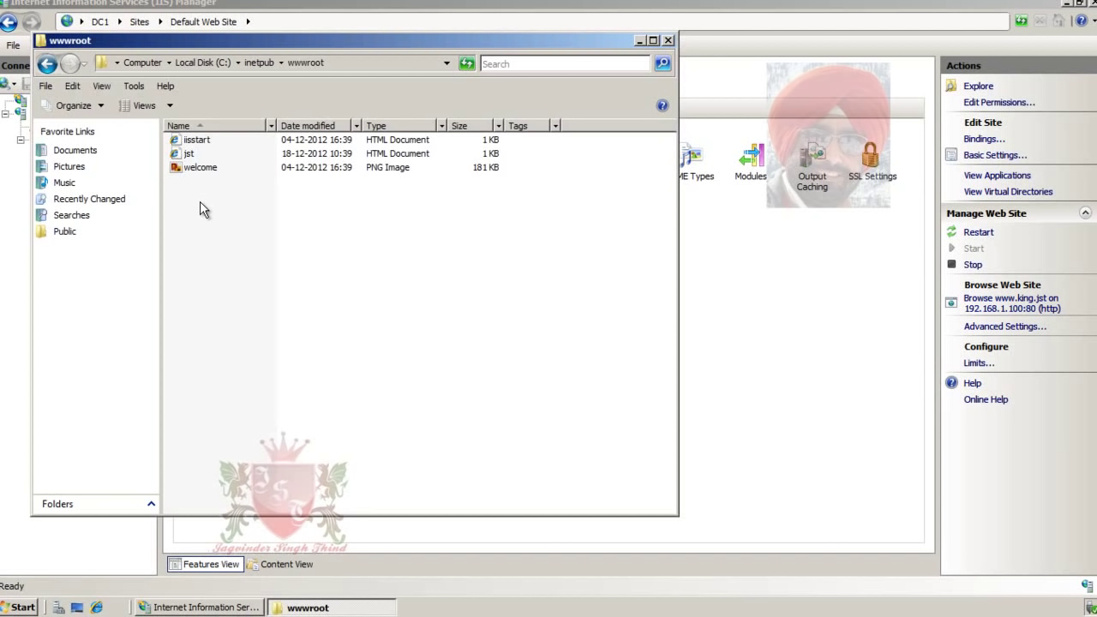
double_click(196, 158)
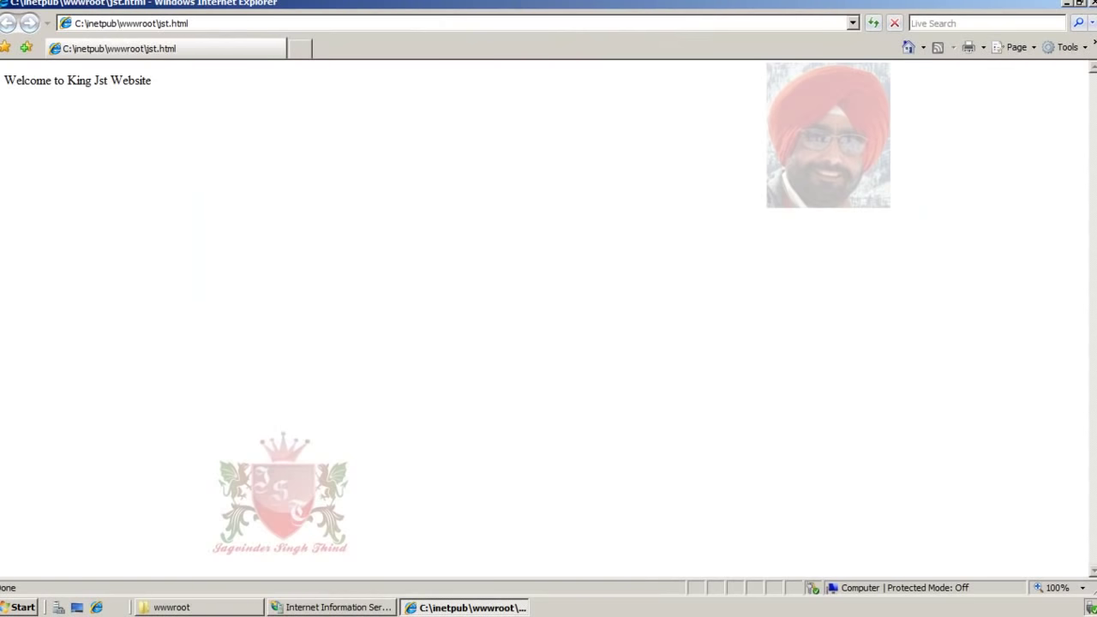
click(1091, 3)
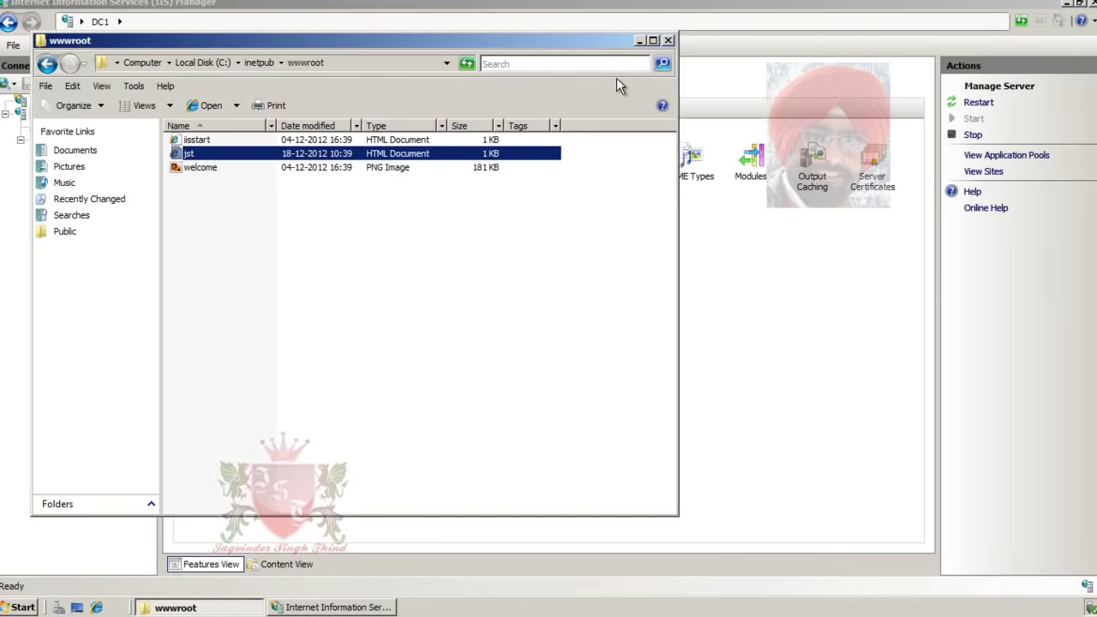
click(668, 41)
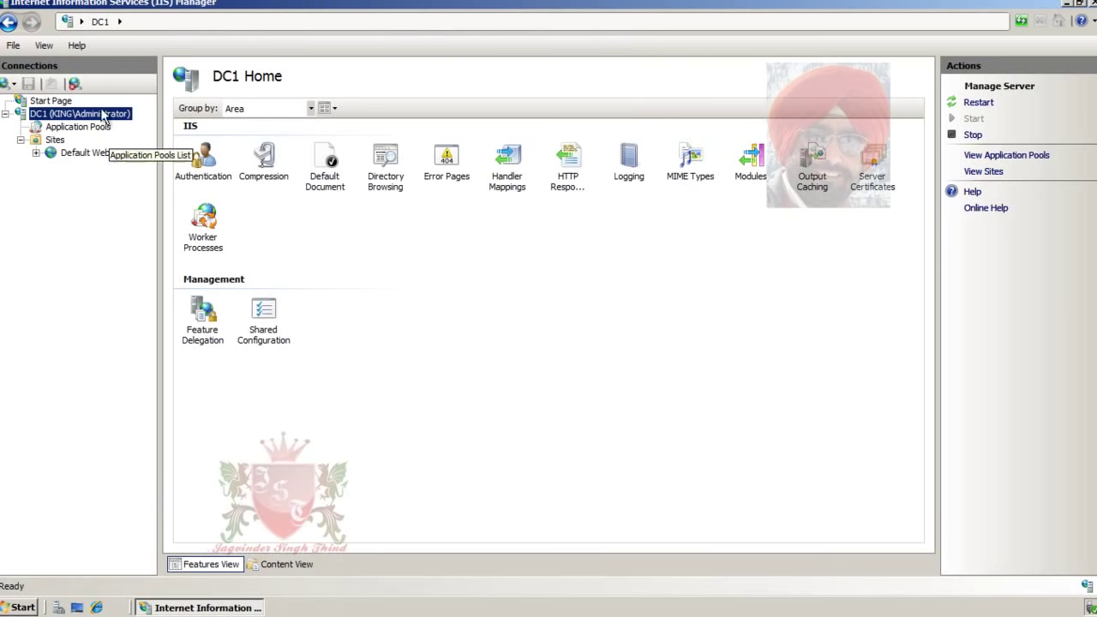
Start adding a new web site under Sites and name it JSt1.
right_click(57, 144)
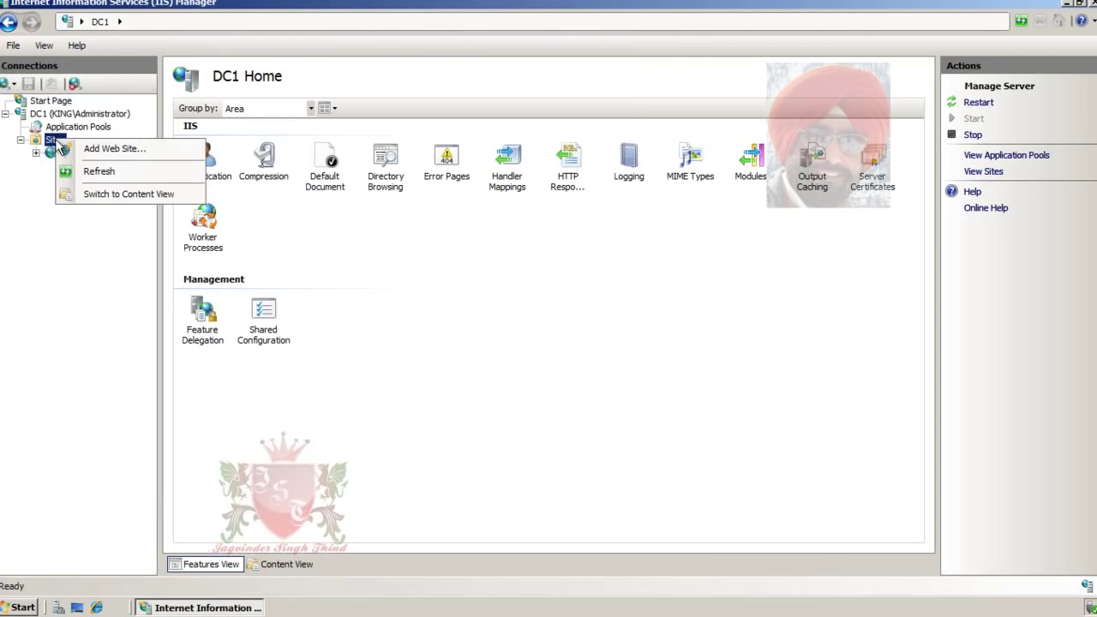
click(154, 148)
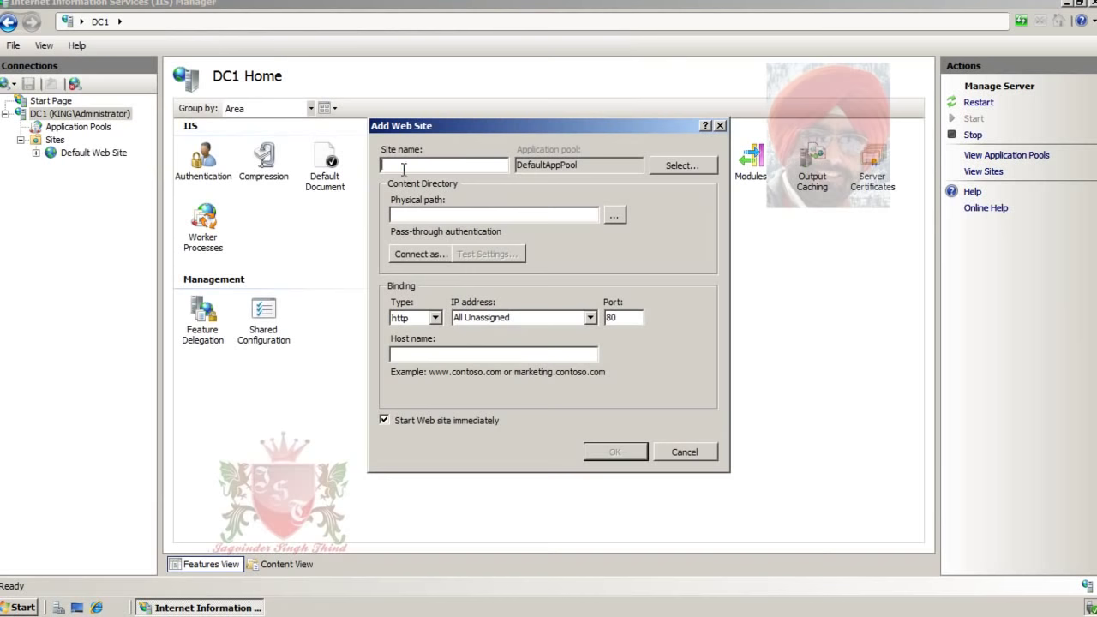
text(JSt1)
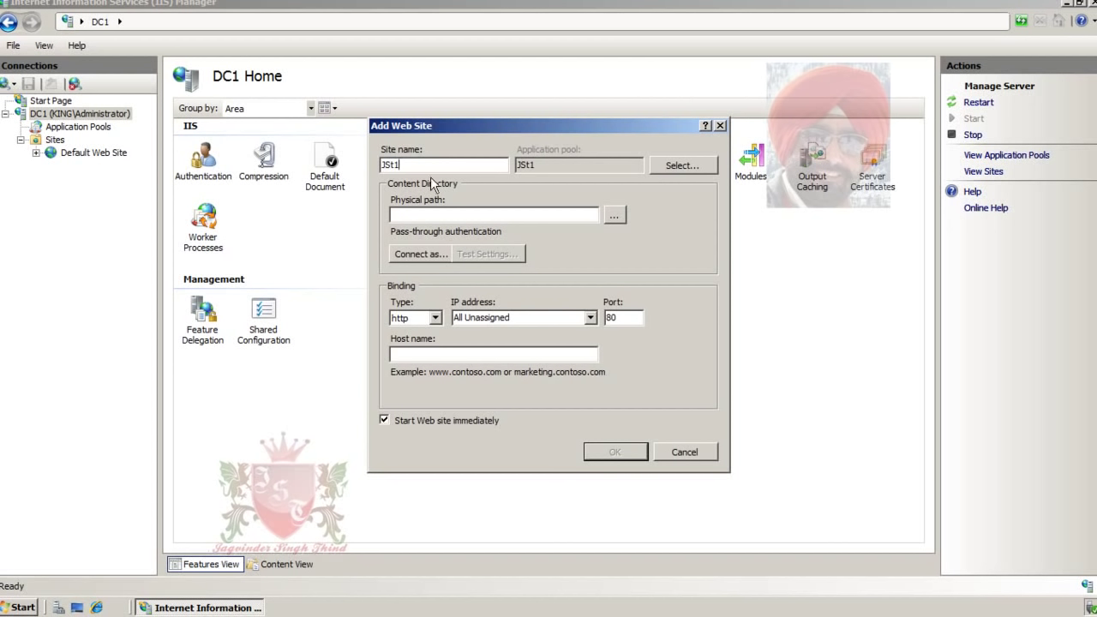
key(Tab)
Check the application pools available for the new site without changing the assigned pool.
click(676, 171)
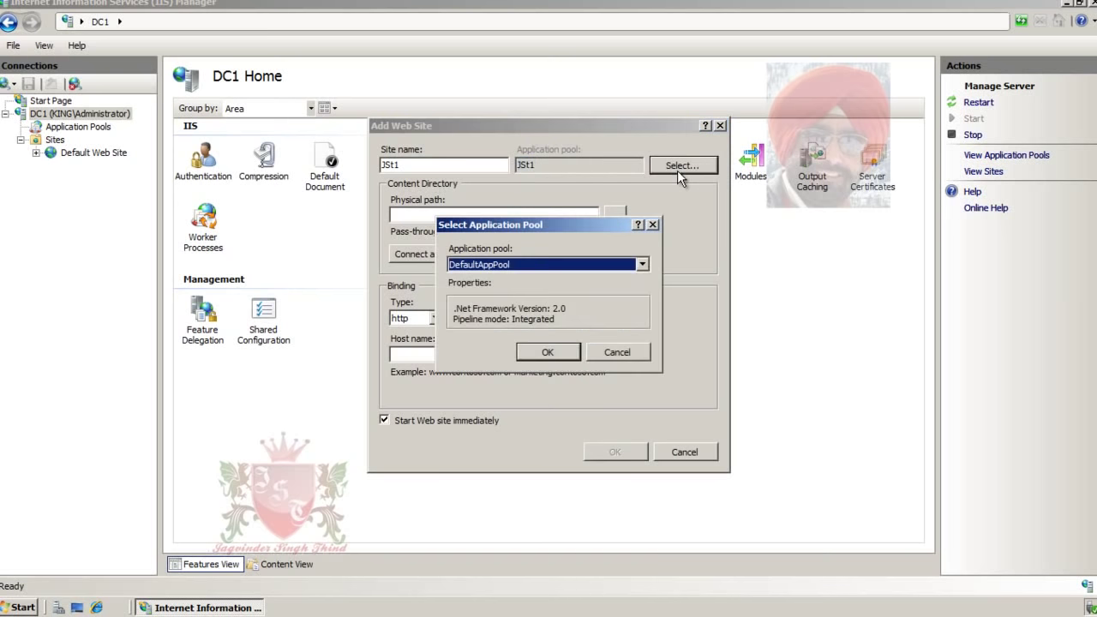
click(641, 266)
click(641, 266)
click(616, 351)
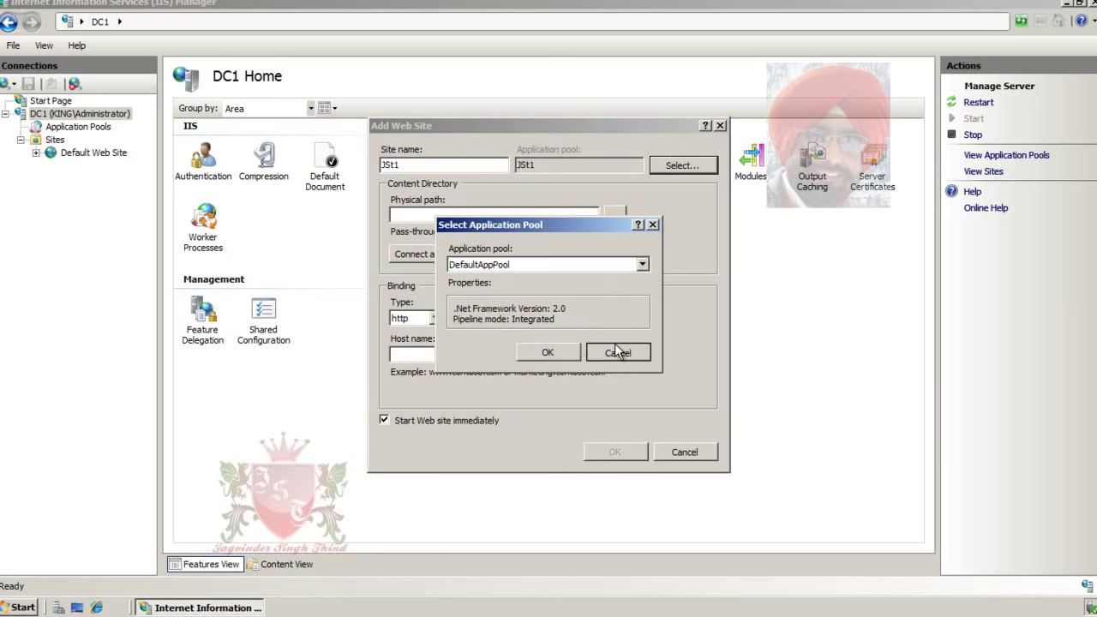
double_click(552, 166)
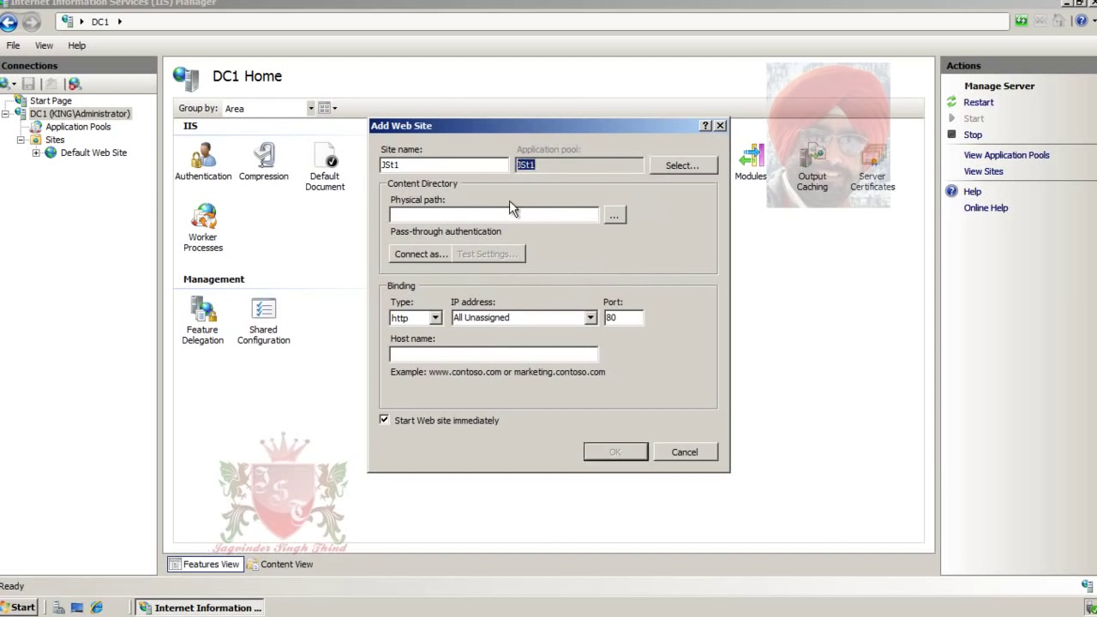
Set the new site's physical path to C:\inetpub\wwwroot.
click(614, 216)
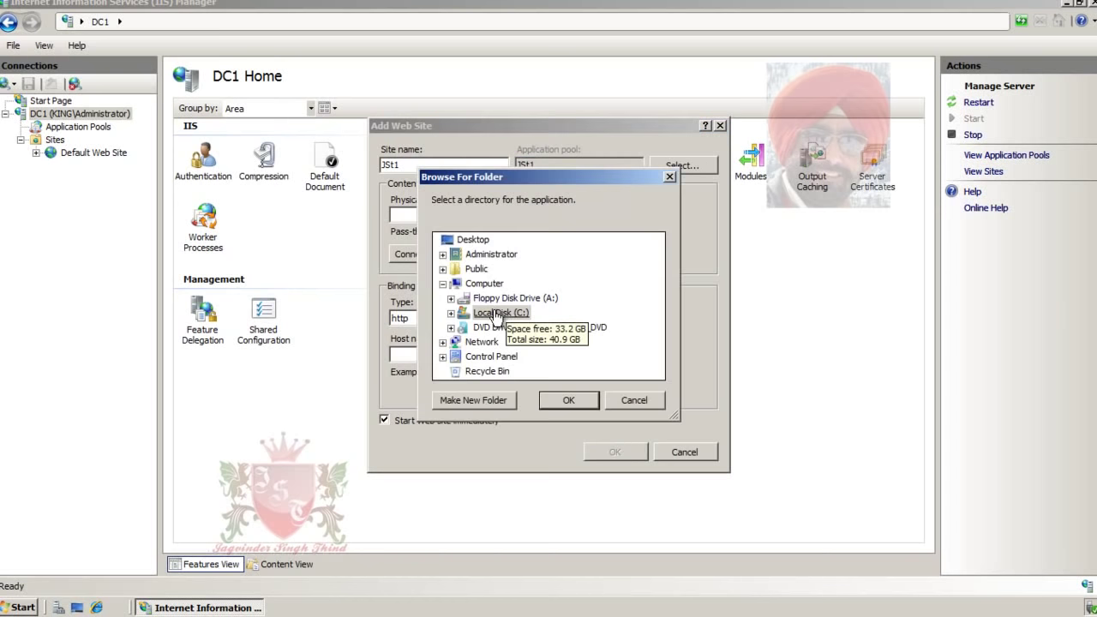
double_click(495, 315)
double_click(495, 314)
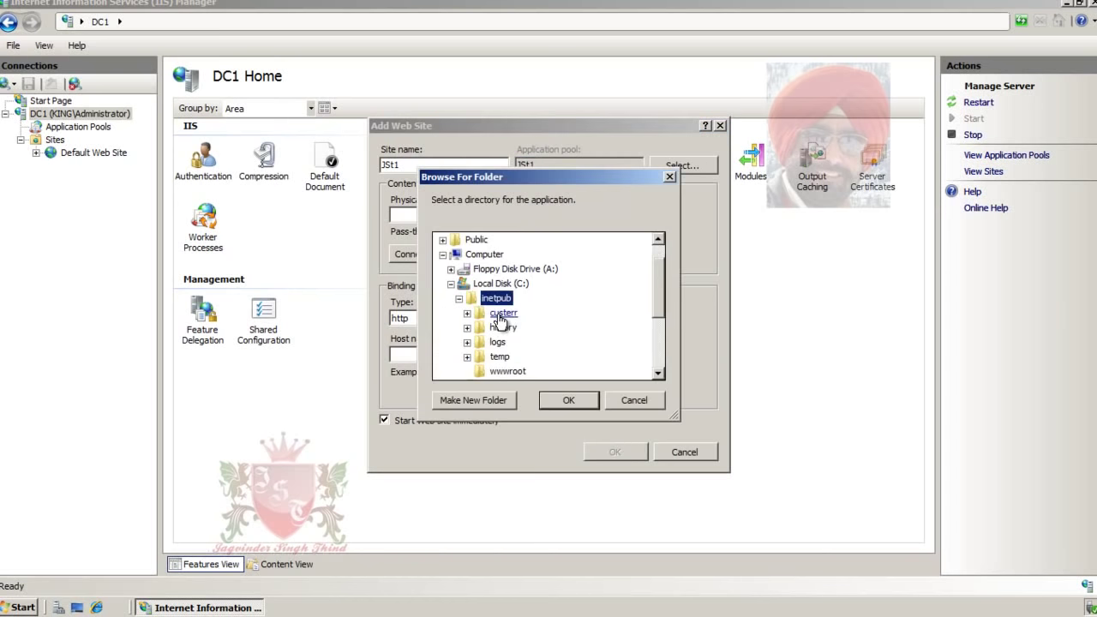
click(508, 371)
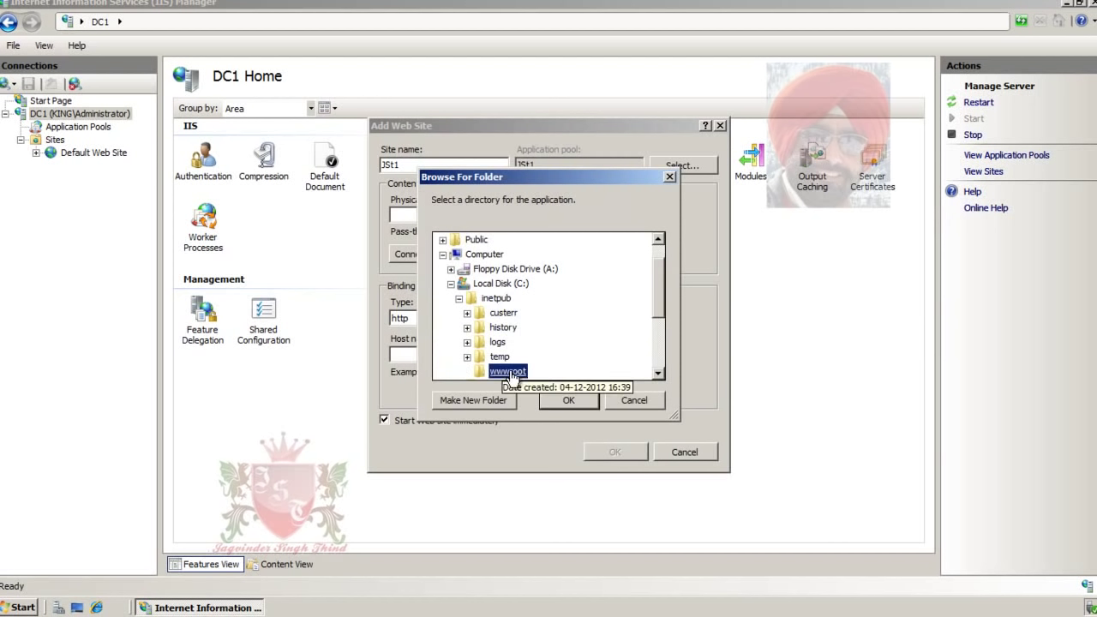
click(569, 400)
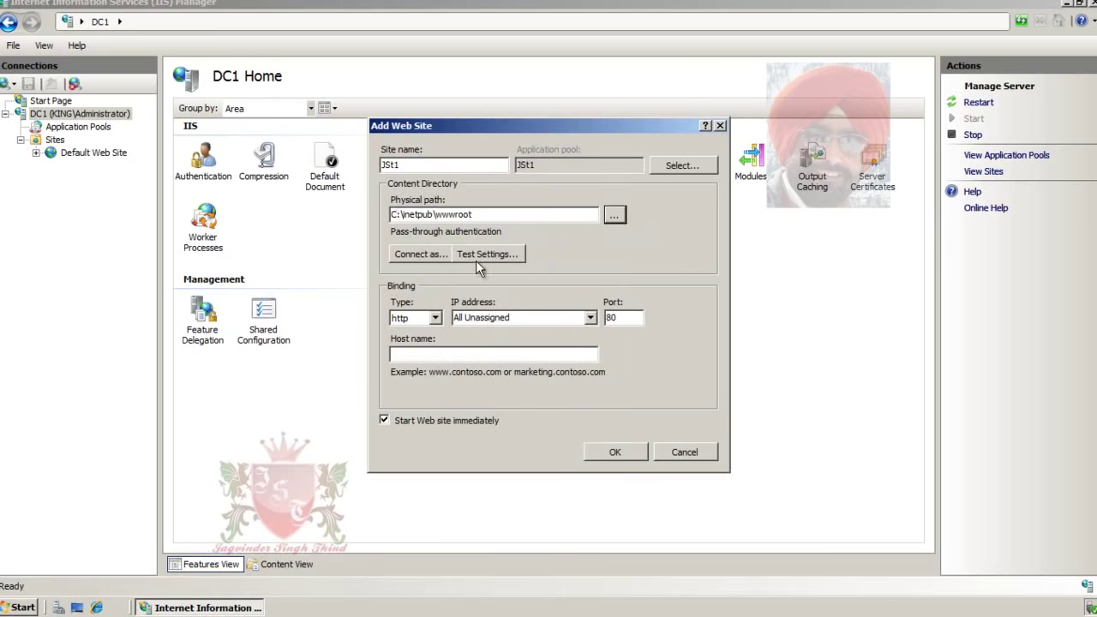
Try the https binding type, check which SSL certificates it offers, and return the binding type to http.
click(434, 318)
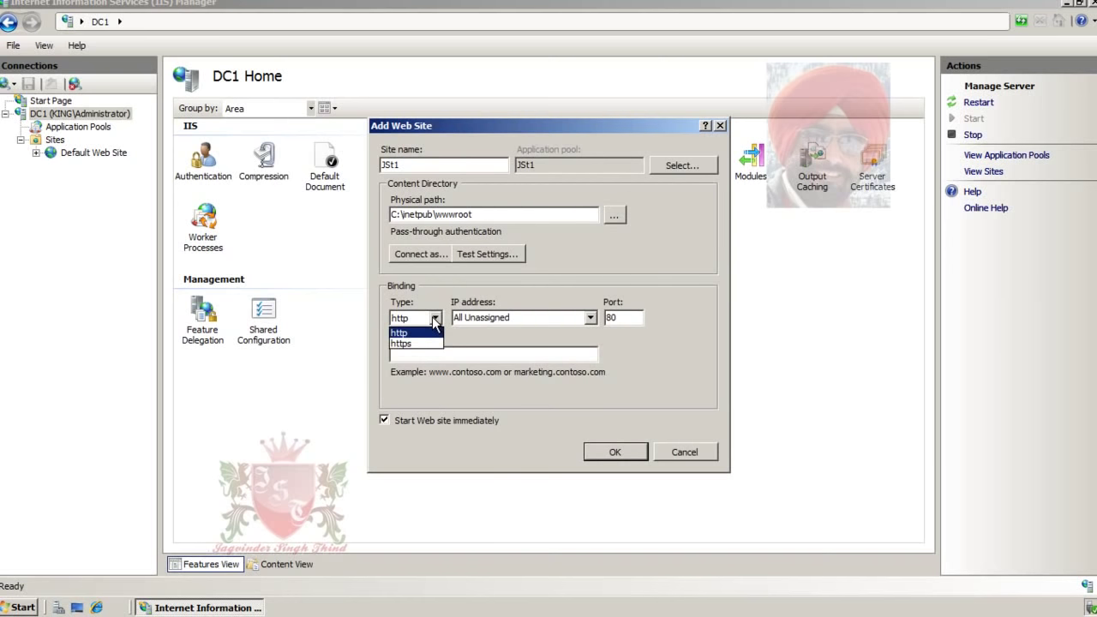
click(426, 342)
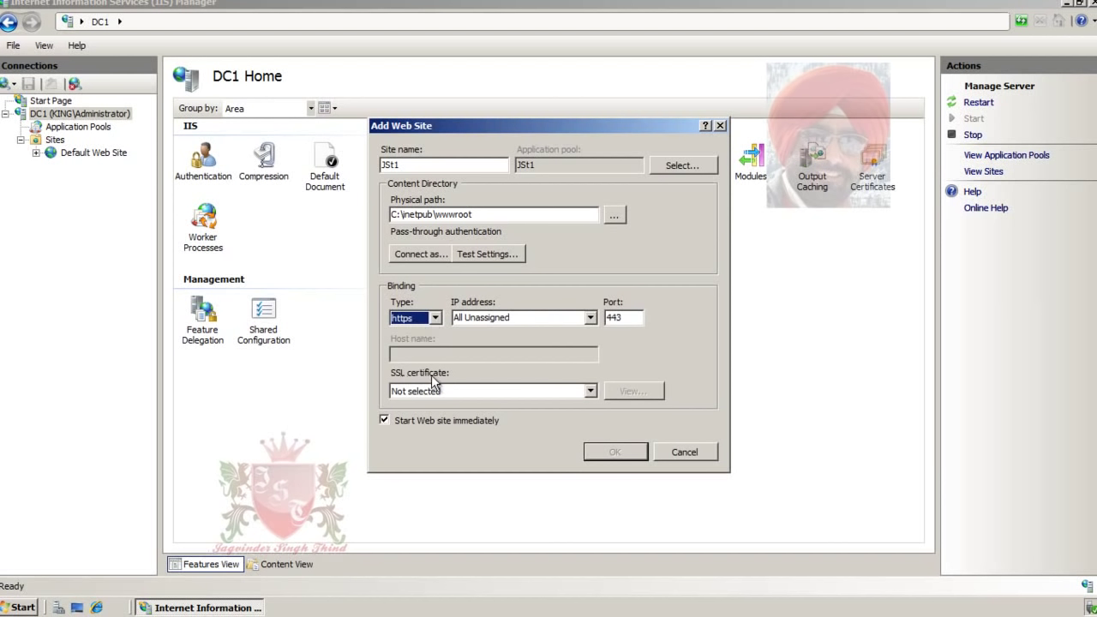
click(590, 393)
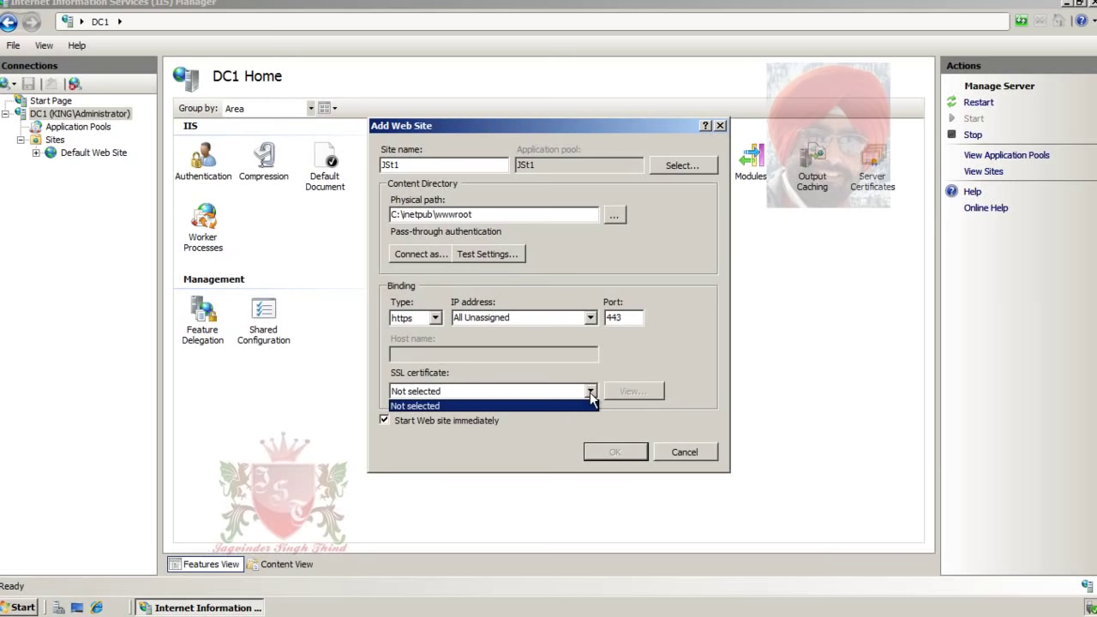
click(590, 394)
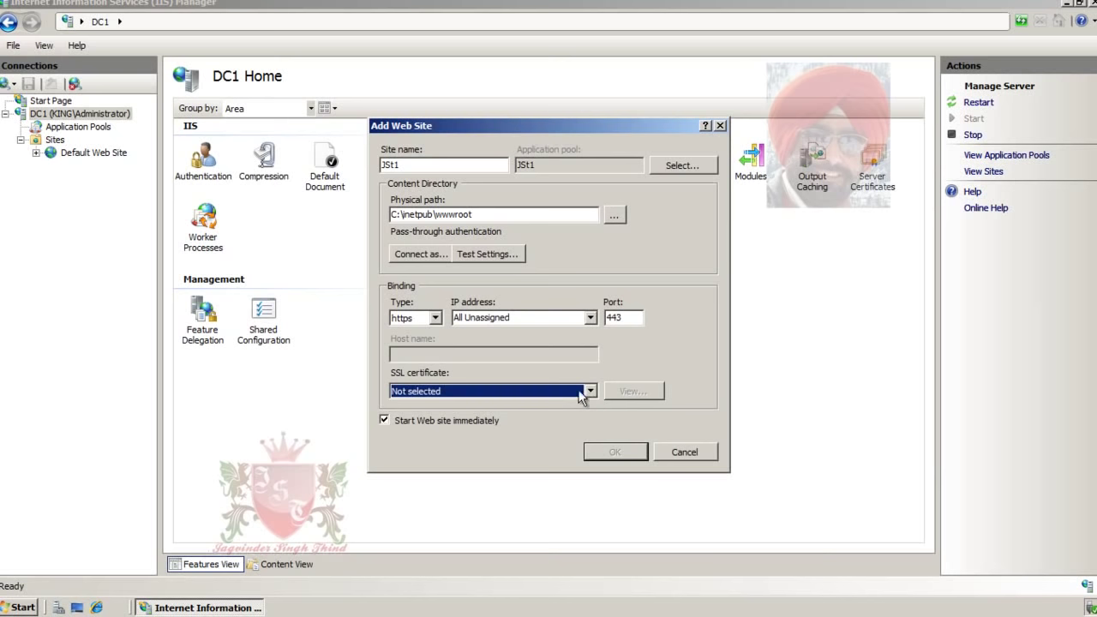
click(435, 318)
click(435, 333)
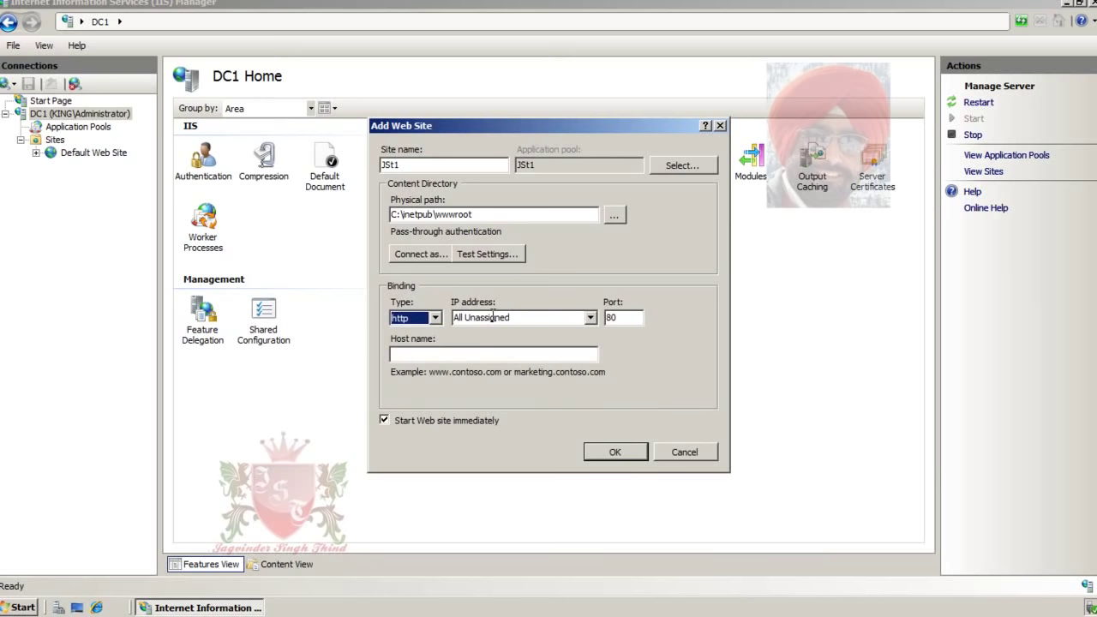
Bind the new site to IP address 192.168.1.101 on port 80 without a host name, and create the site.
click(591, 318)
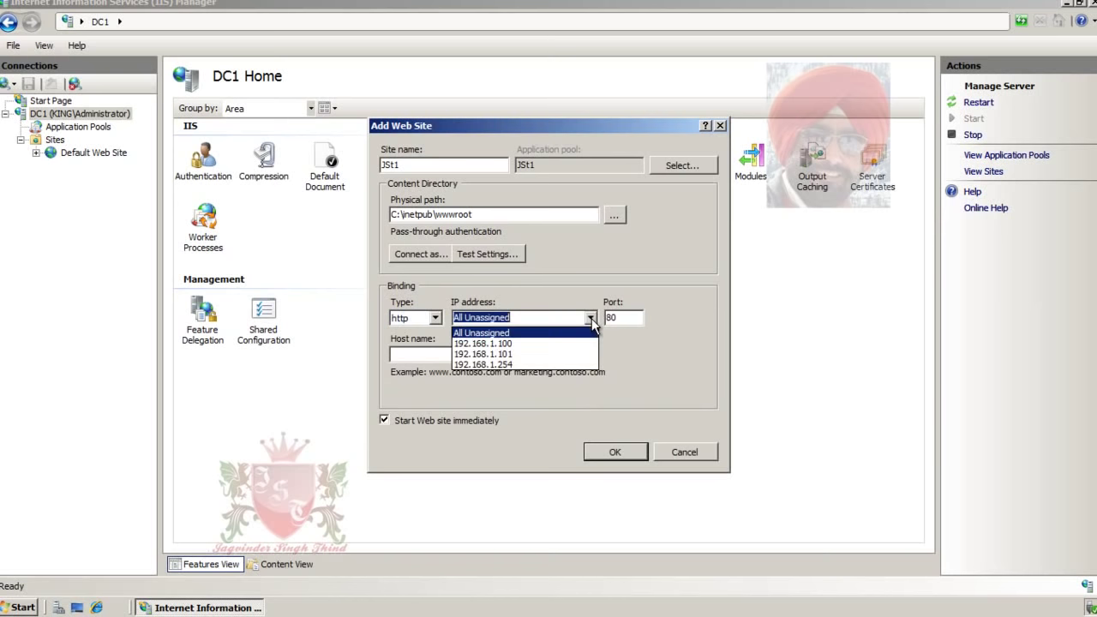
click(561, 354)
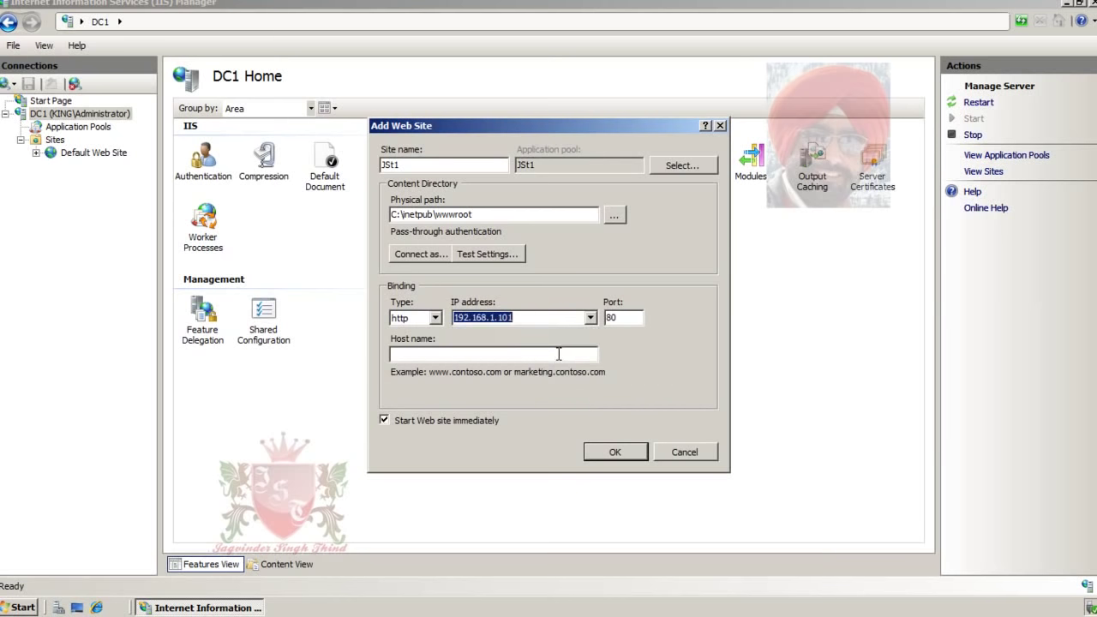
click(625, 318)
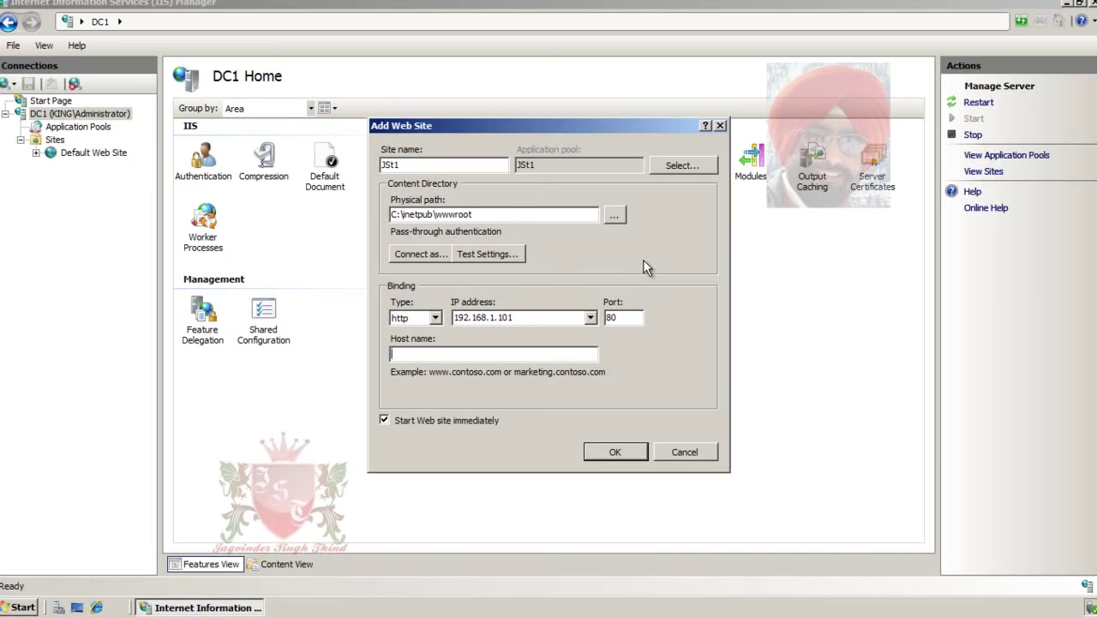
click(627, 451)
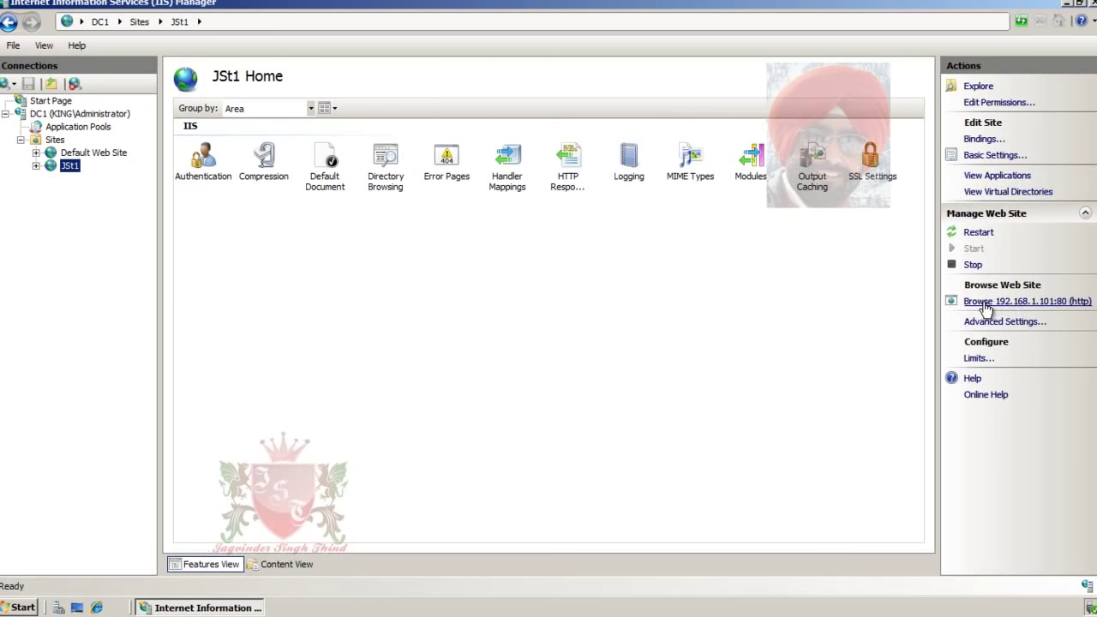
Browse the JSt1 site at 192.168.1.101:80, choose Ask me later for the Phishing Filter, and minimize the browser.
click(1061, 305)
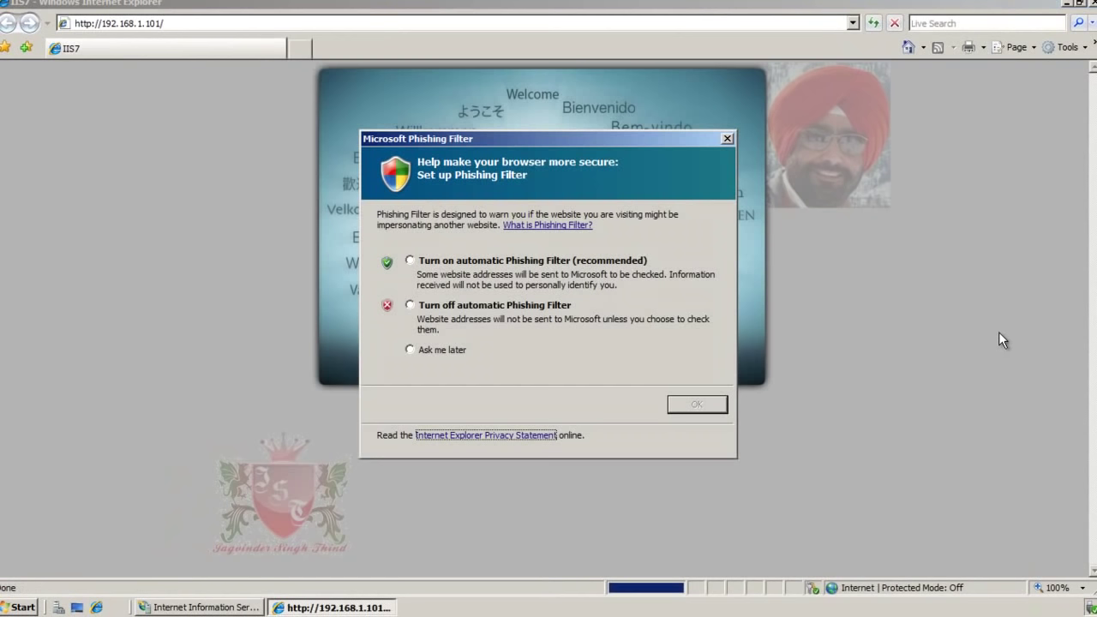
click(436, 350)
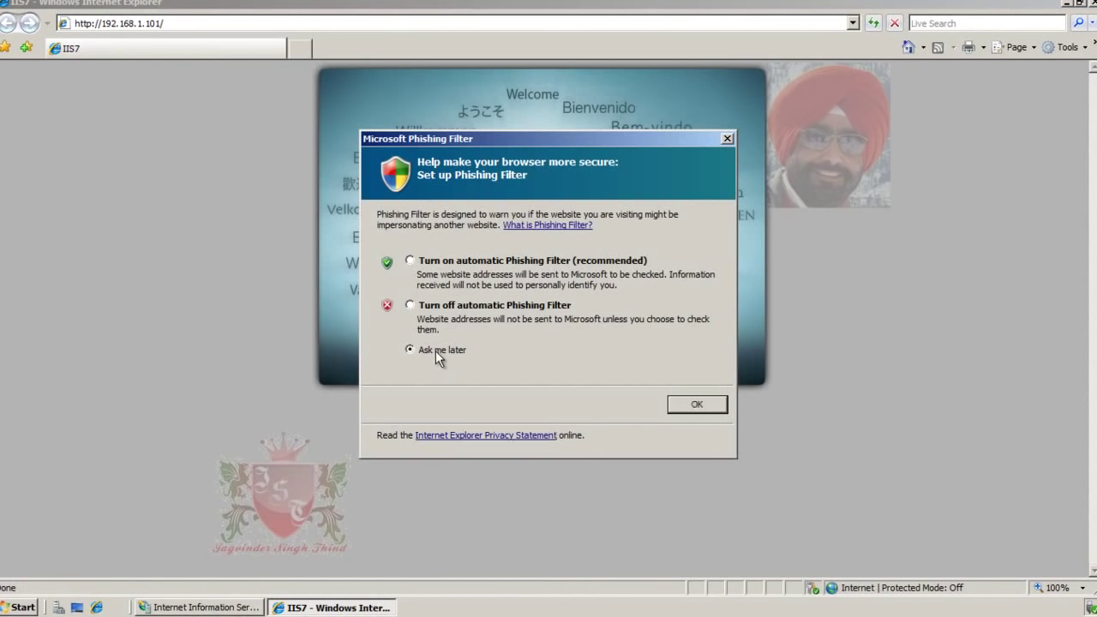
click(697, 406)
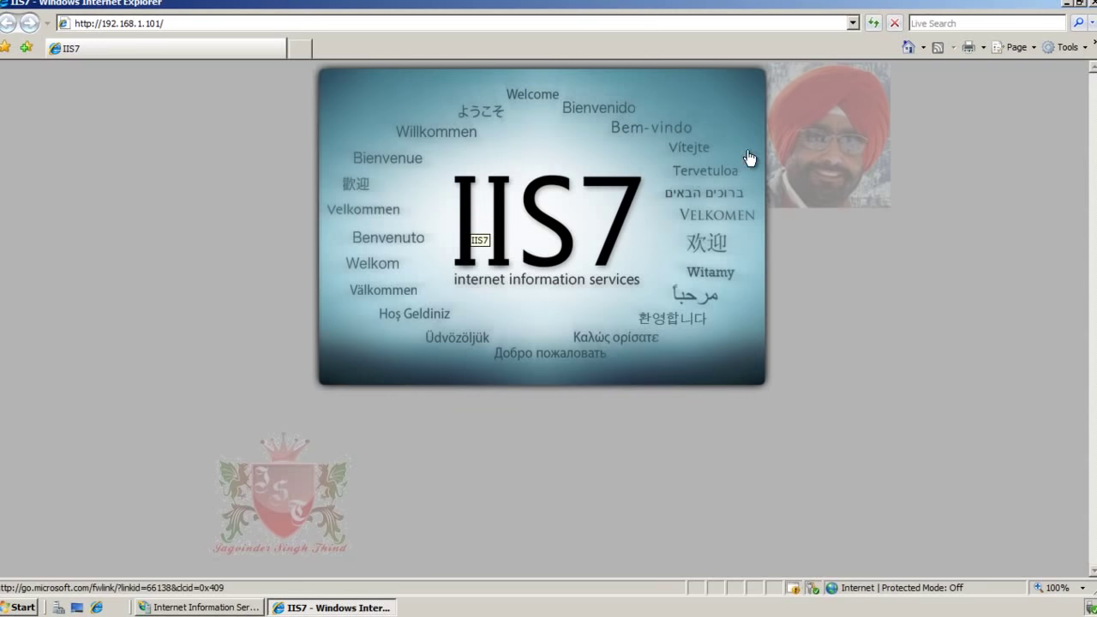
click(1070, 5)
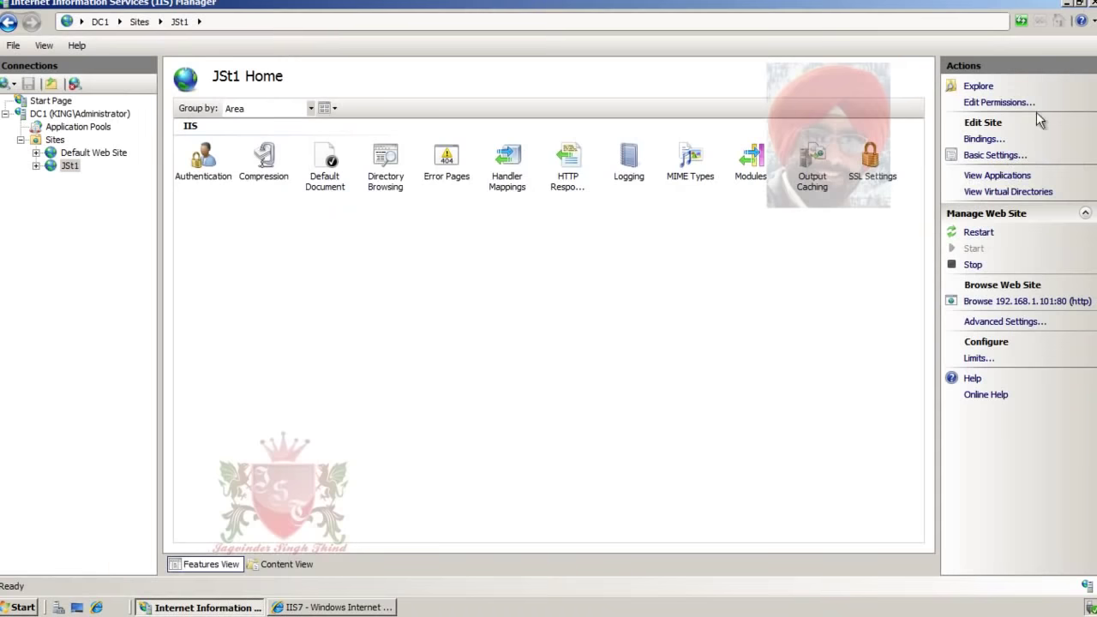
Open the Default Document settings of the JSt1 site and review the listed file names.
click(326, 183)
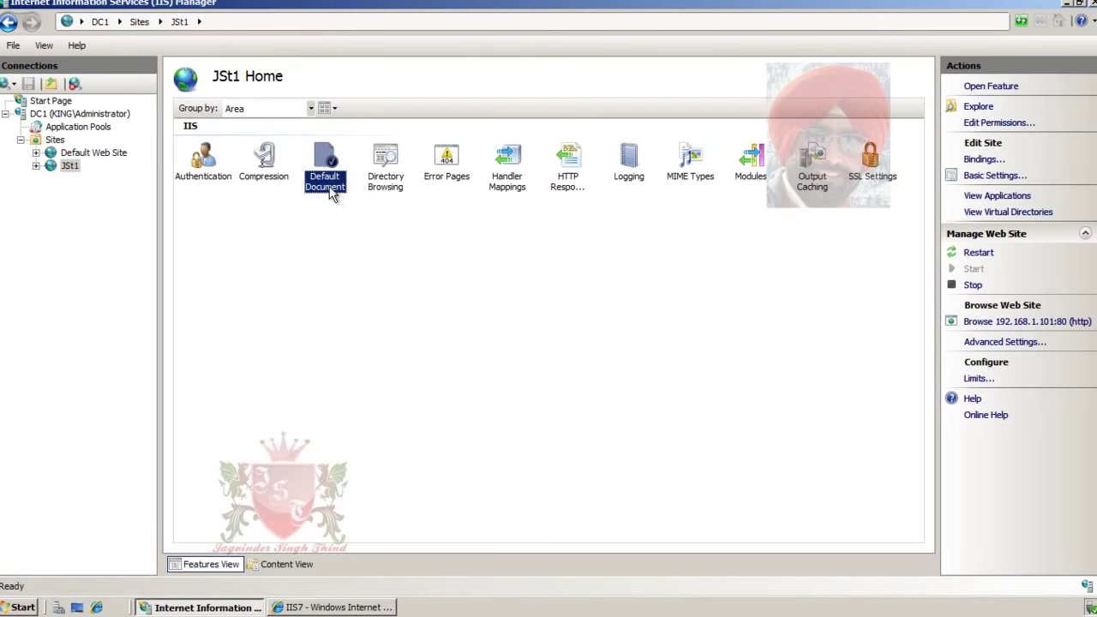
double_click(327, 172)
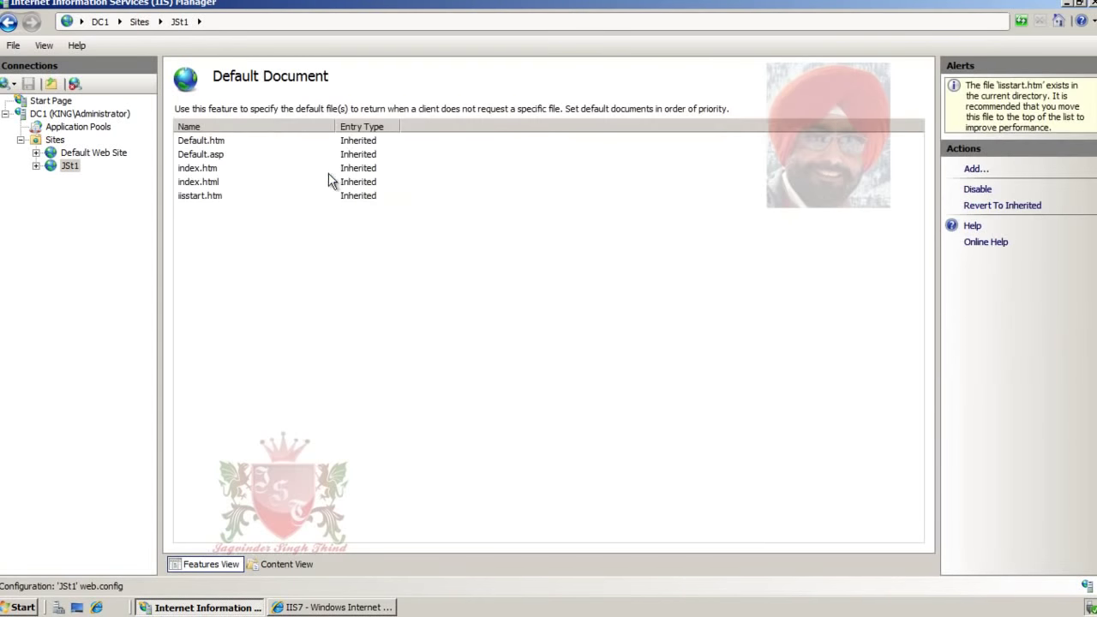
click(217, 142)
click(219, 156)
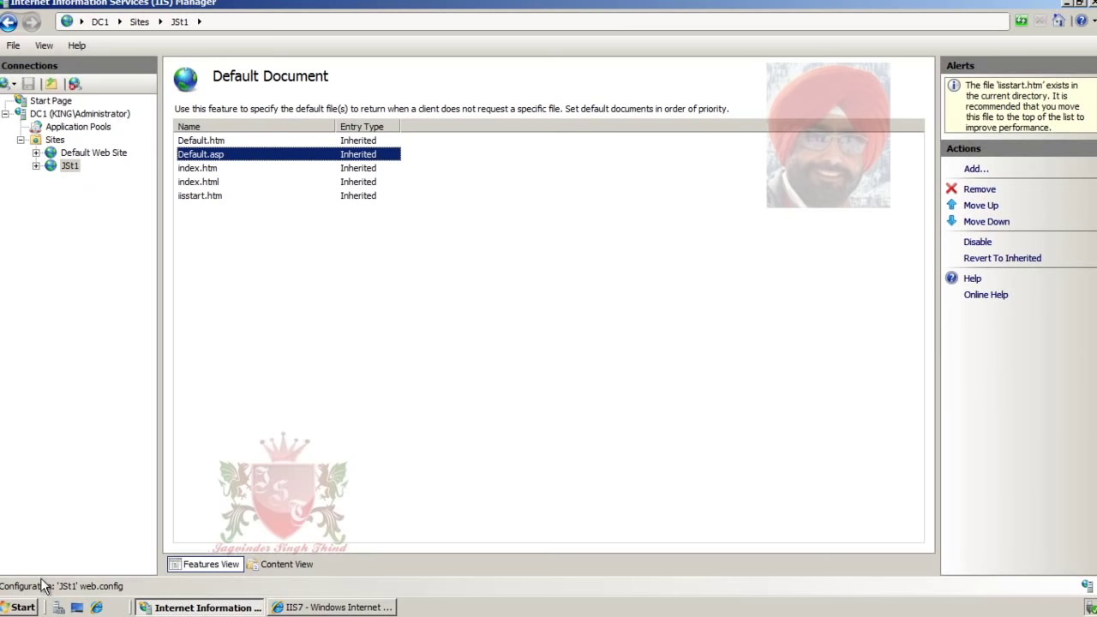
Check the web page files in C:\inetpub\wwwroot and minimize the folder window.
click(24, 608)
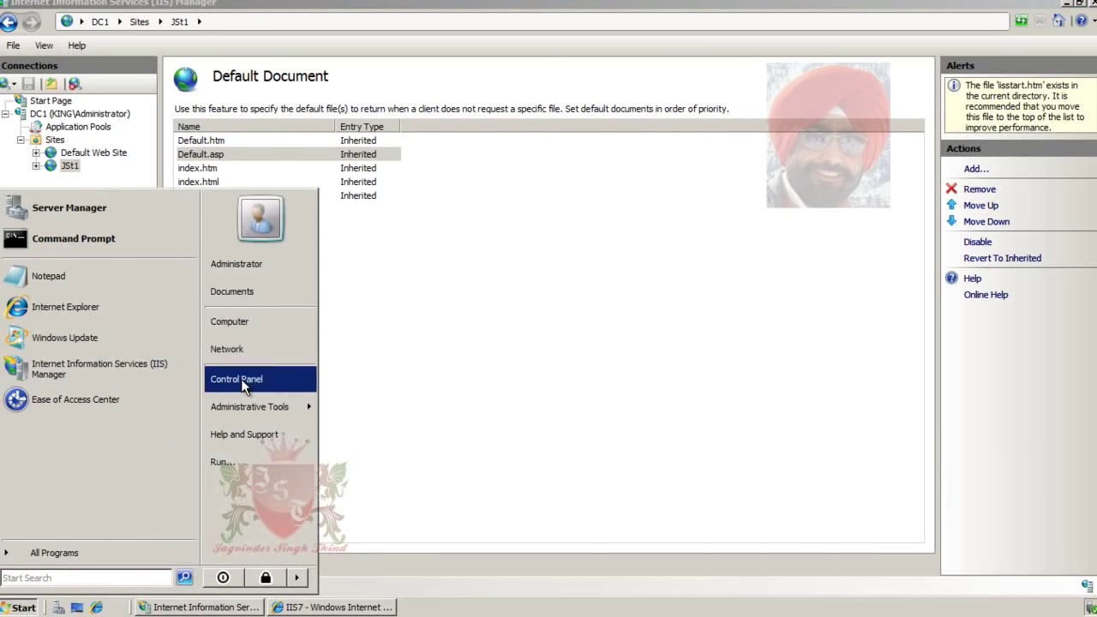
click(266, 323)
click(246, 184)
double_click(284, 182)
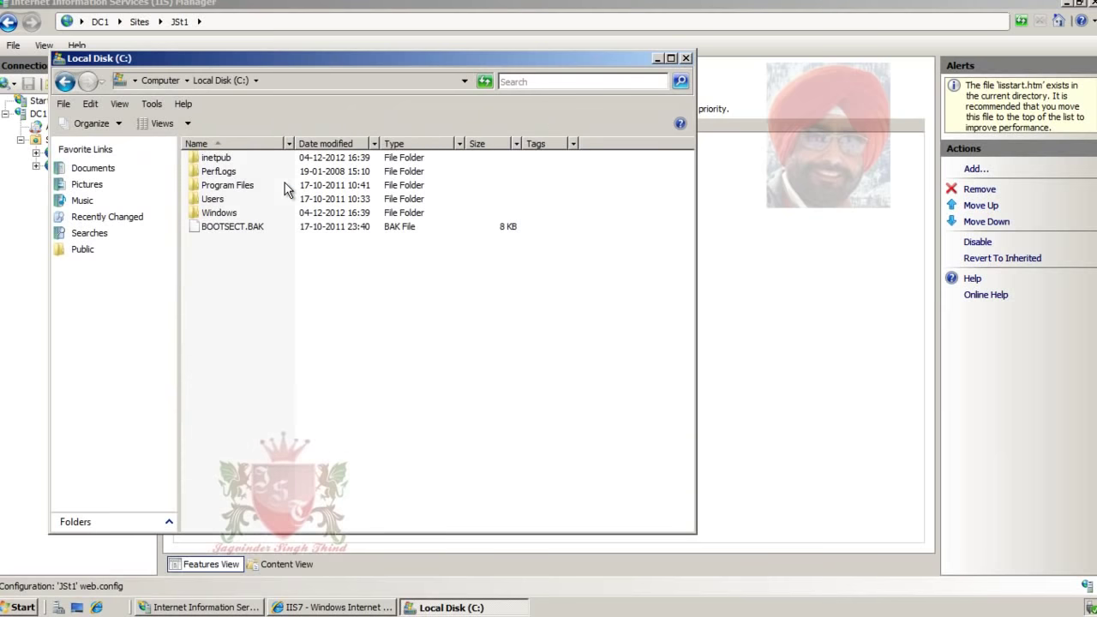
double_click(239, 160)
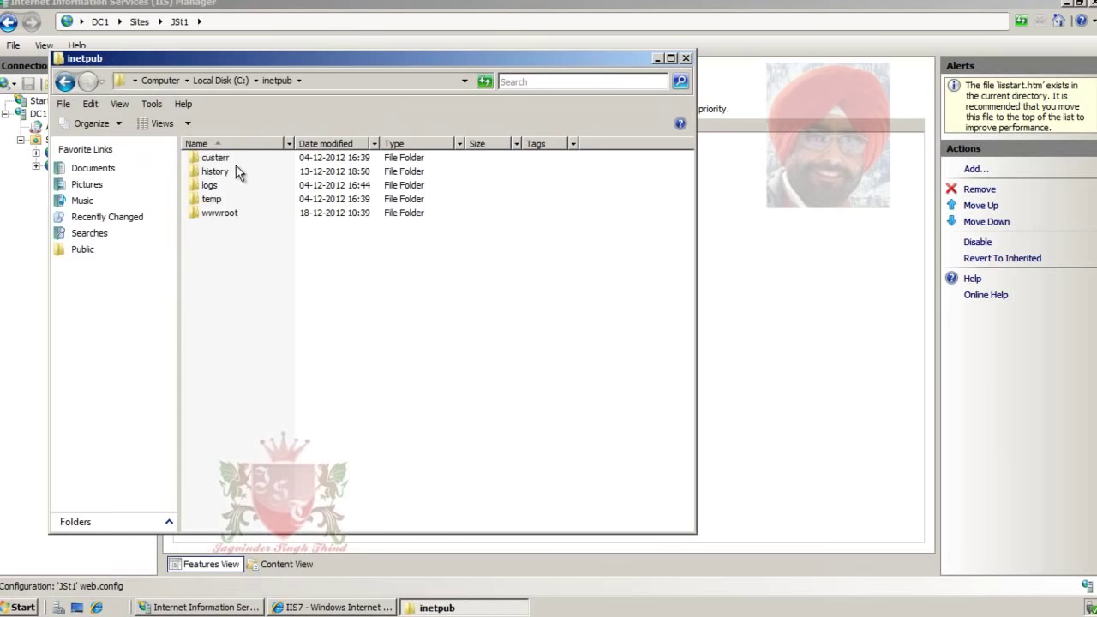
double_click(216, 211)
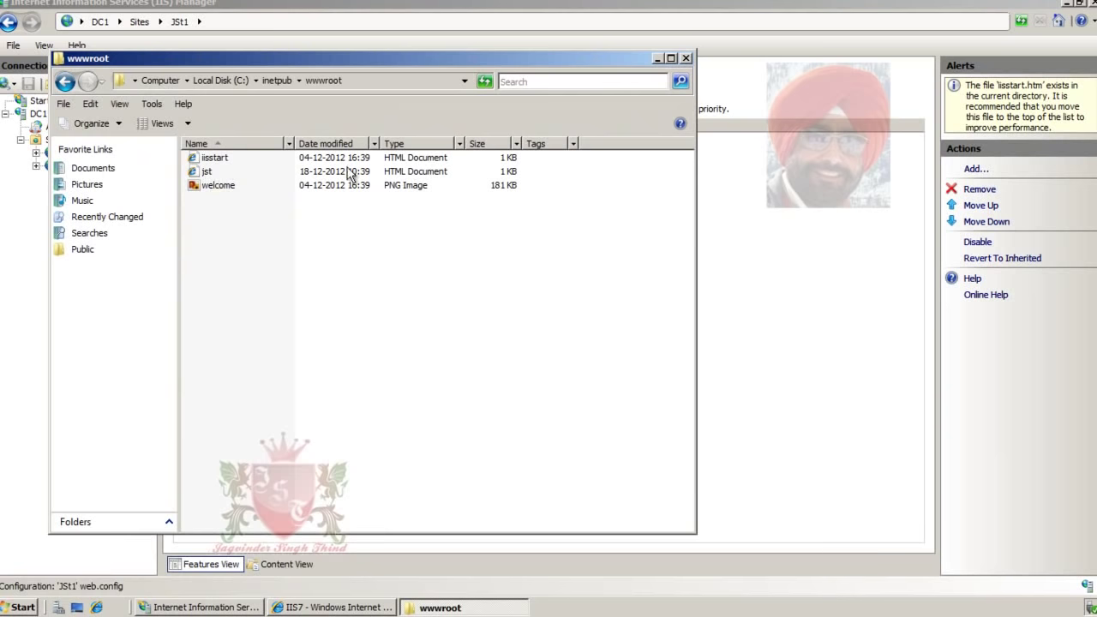
click(657, 58)
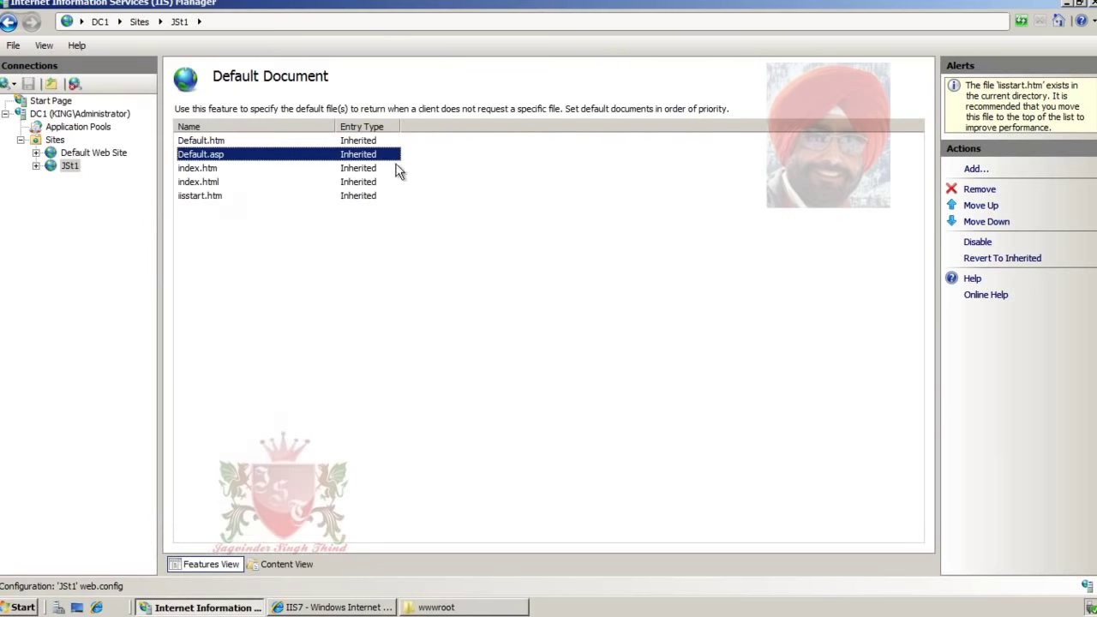
Add jst.html as a default document of the JSt1 site.
click(977, 169)
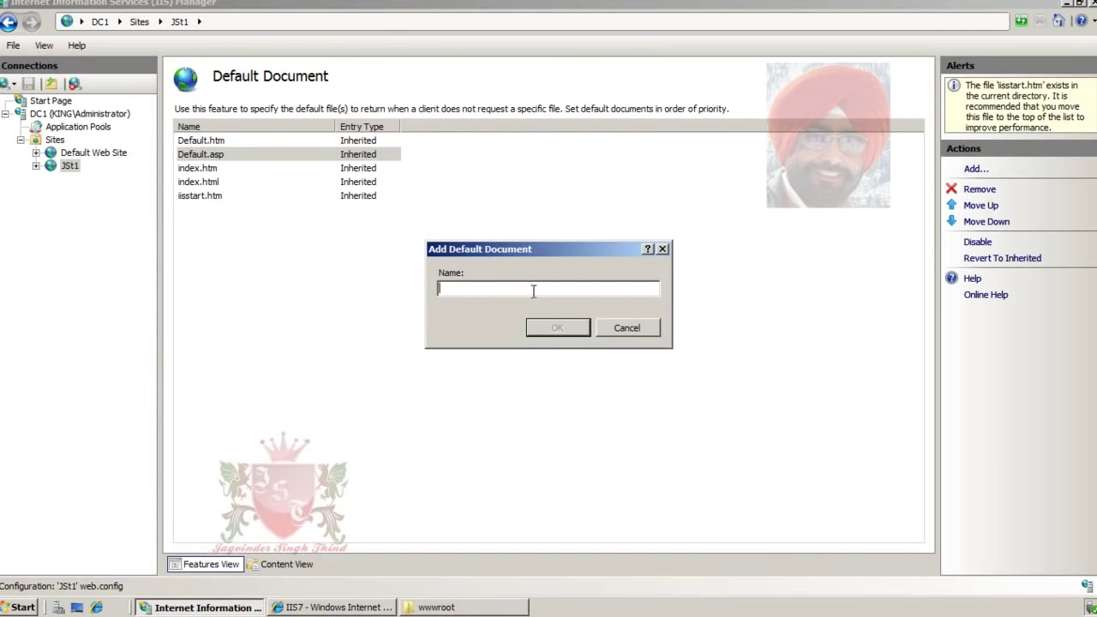
text(jst.html)
click(571, 331)
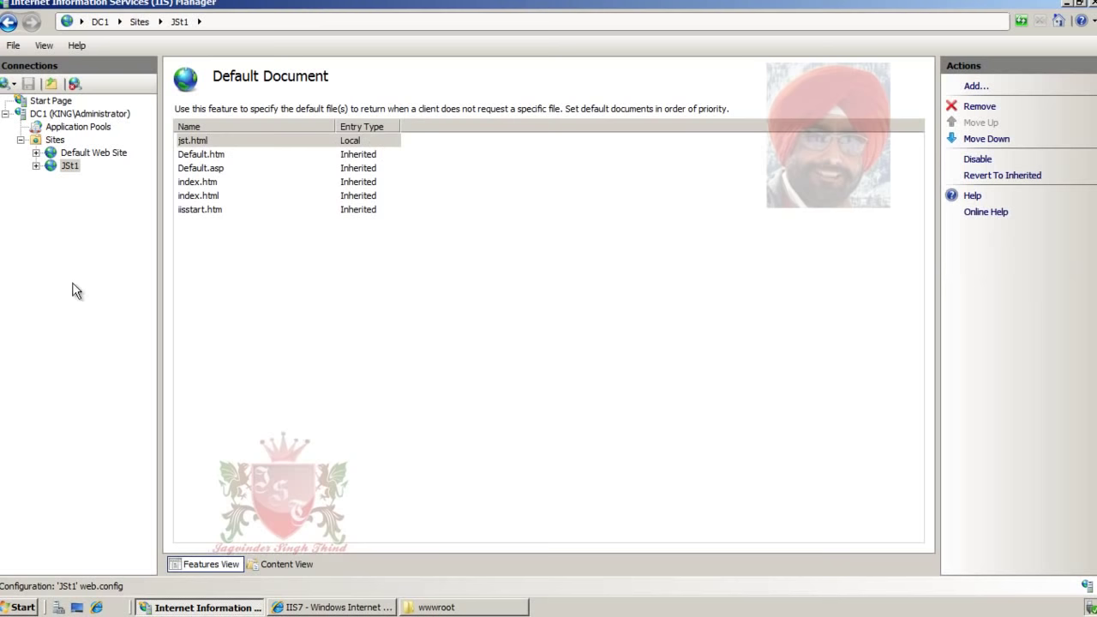
Browse the JSt1 site again, compare its page with the earlier IIS7 welcome page, and close the browser.
click(70, 165)
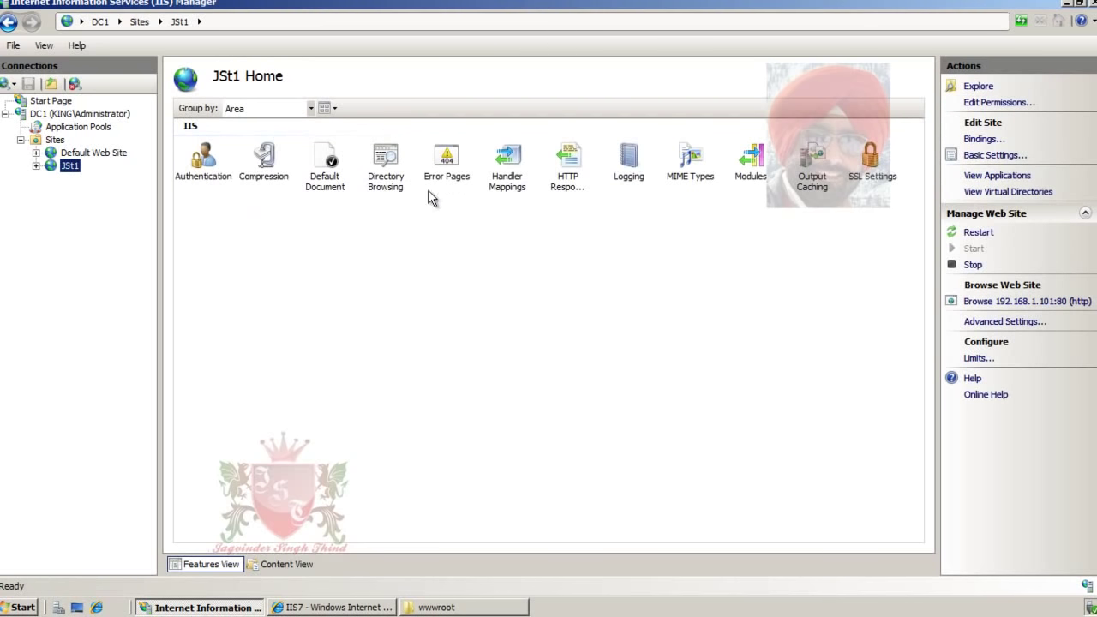
click(1065, 308)
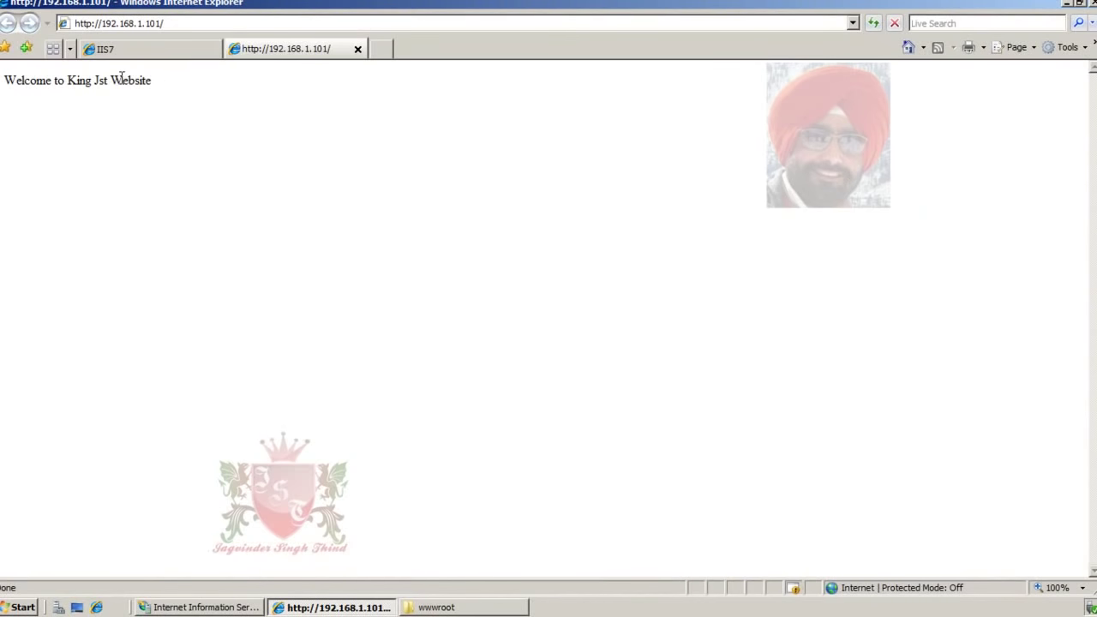
click(182, 49)
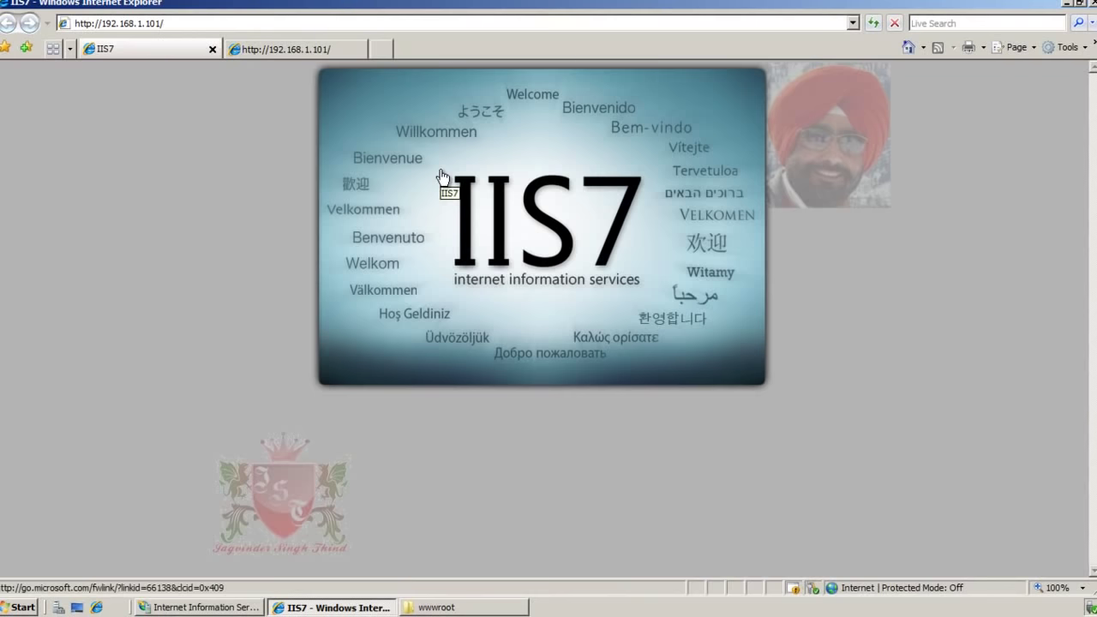
click(290, 49)
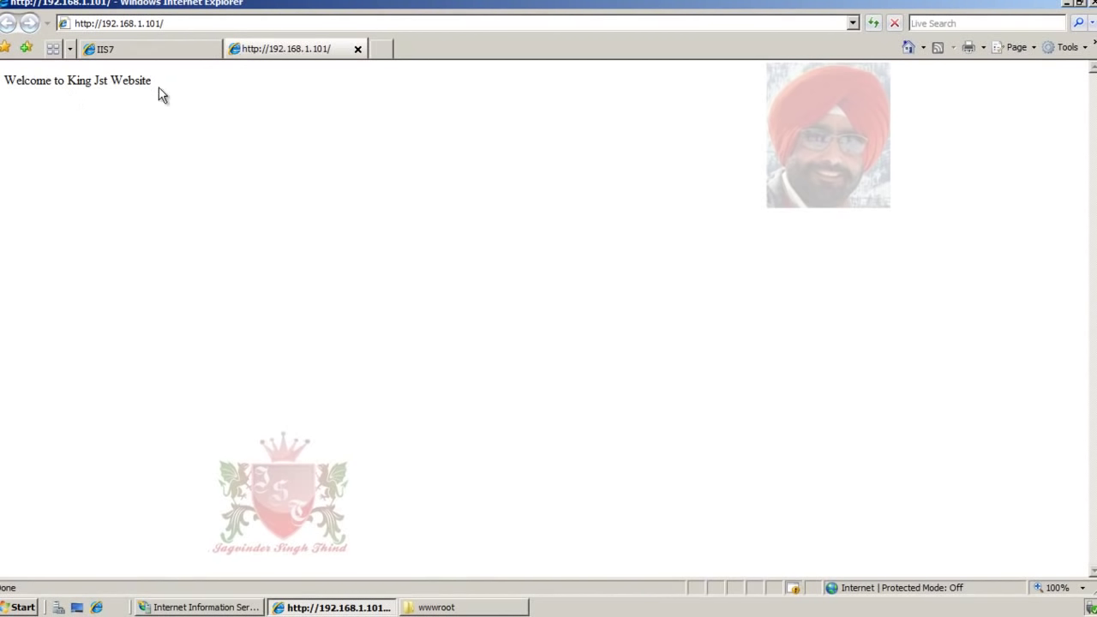
click(201, 51)
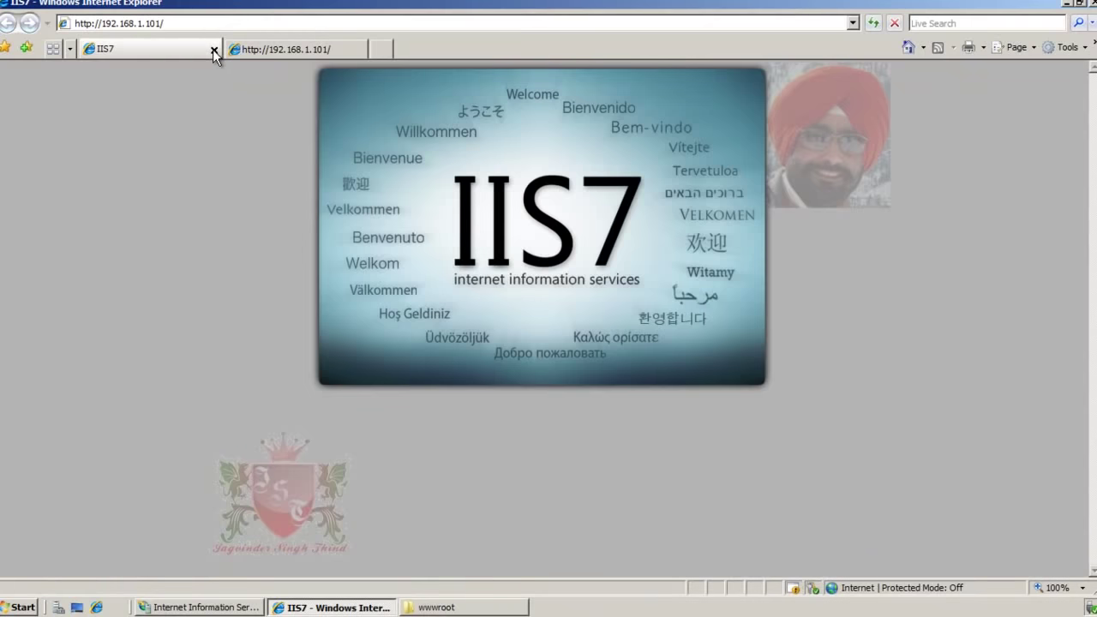
click(214, 48)
click(1093, 5)
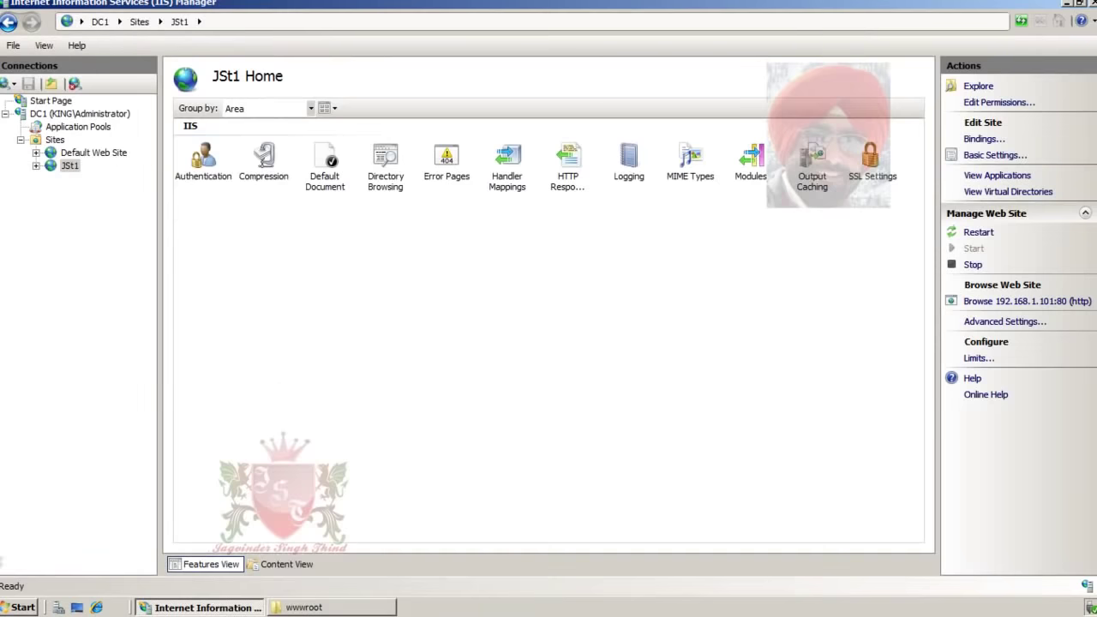
Load 192.168.1.101 in a new Internet Explorer window, choosing Ask me later for the Phishing Filter, to test the site.
click(98, 608)
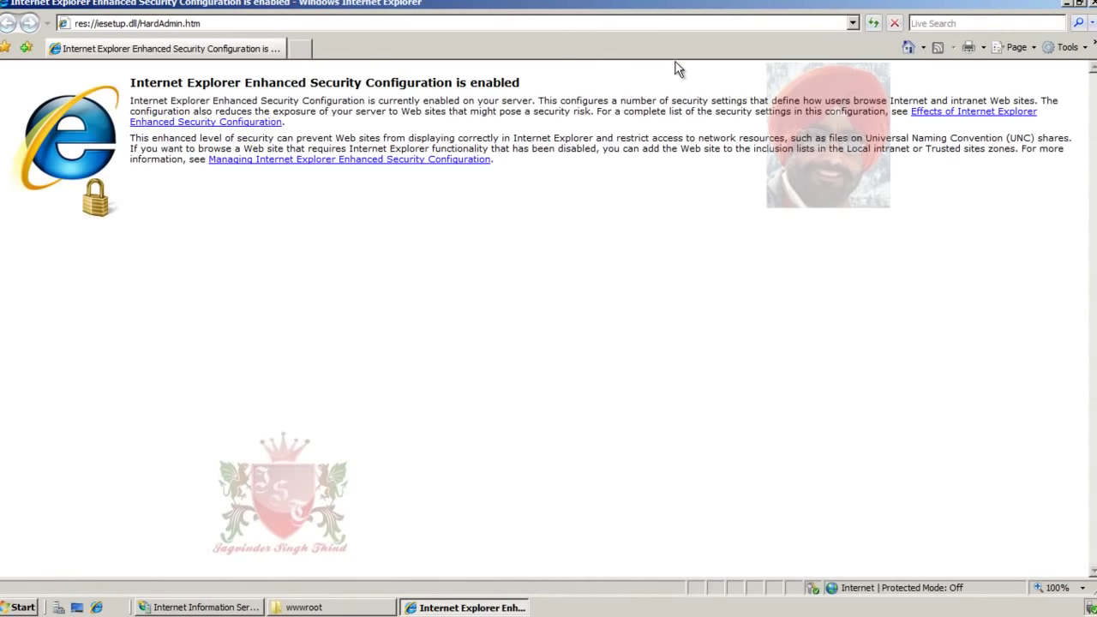
text(192.16)
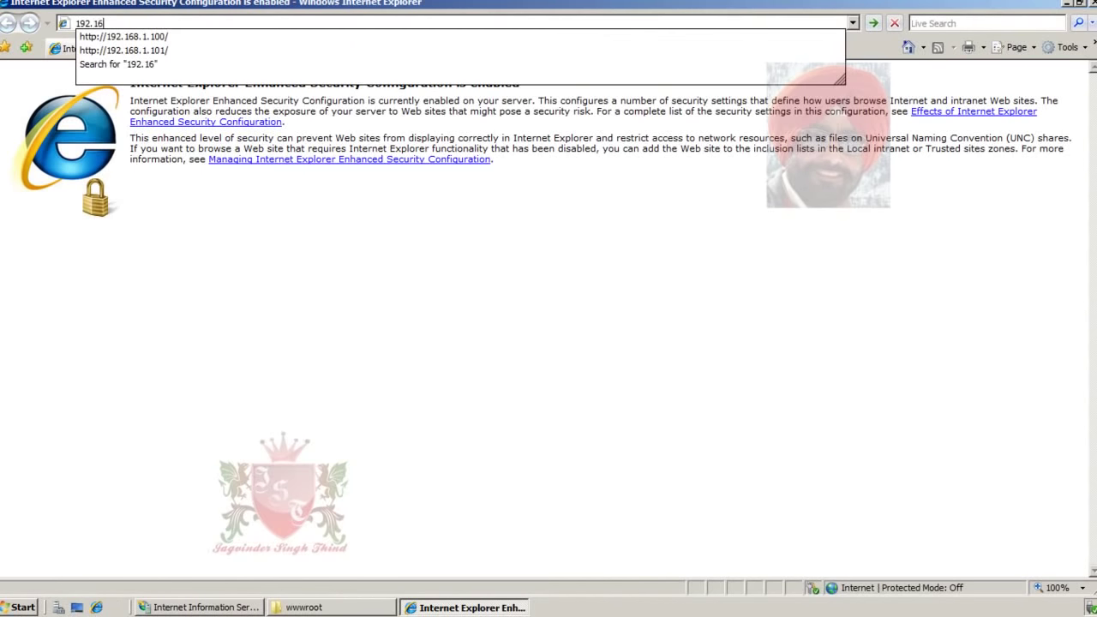
text(8.1.101)
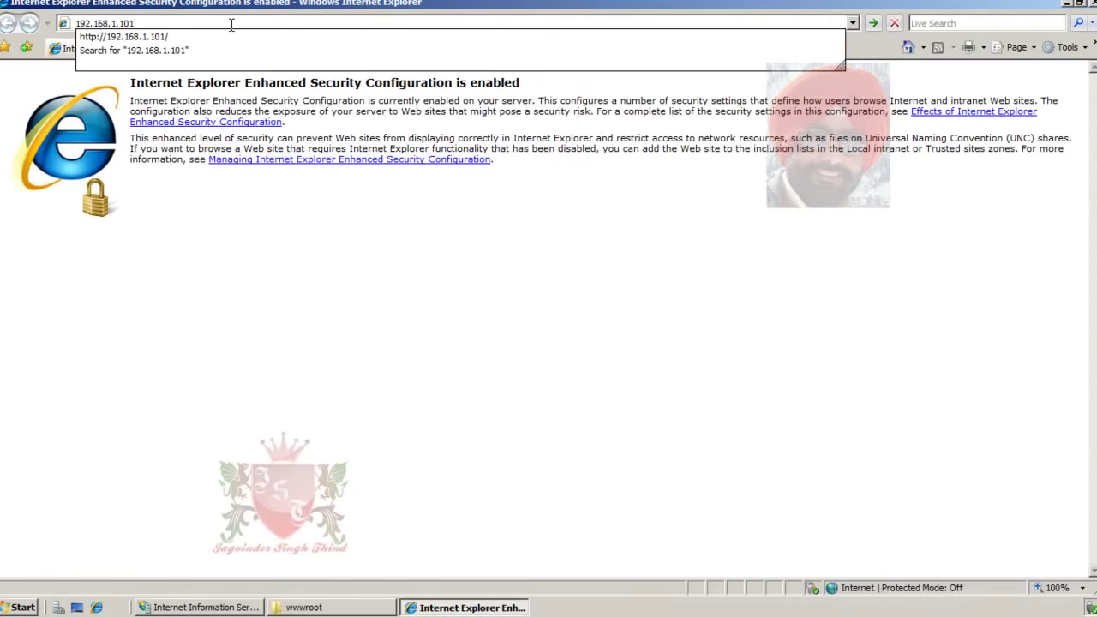
key(Return)
click(460, 353)
click(694, 405)
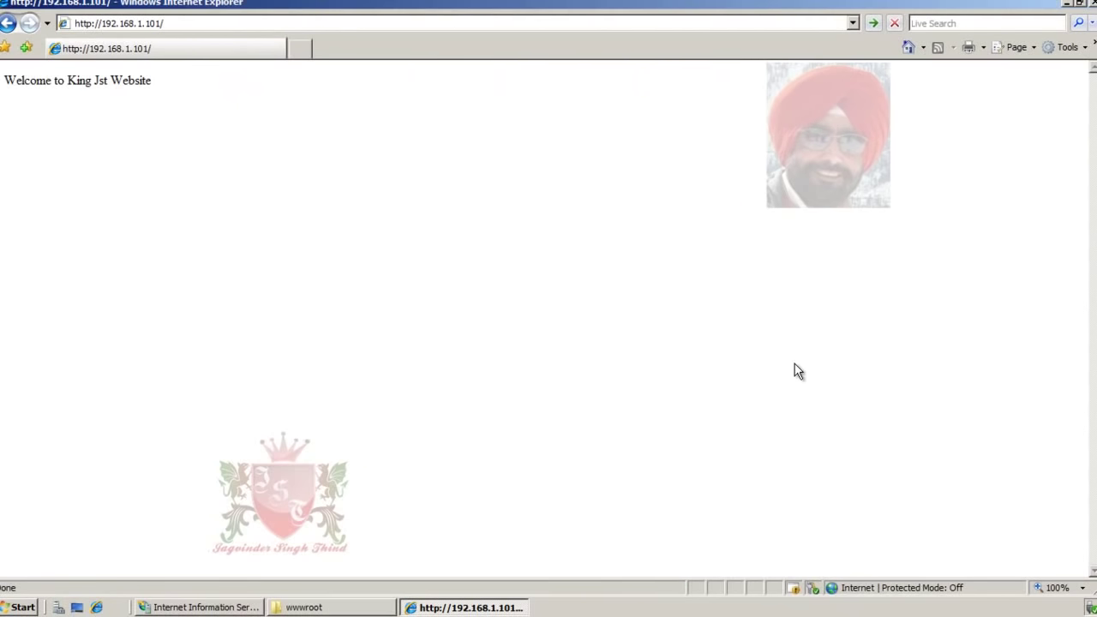